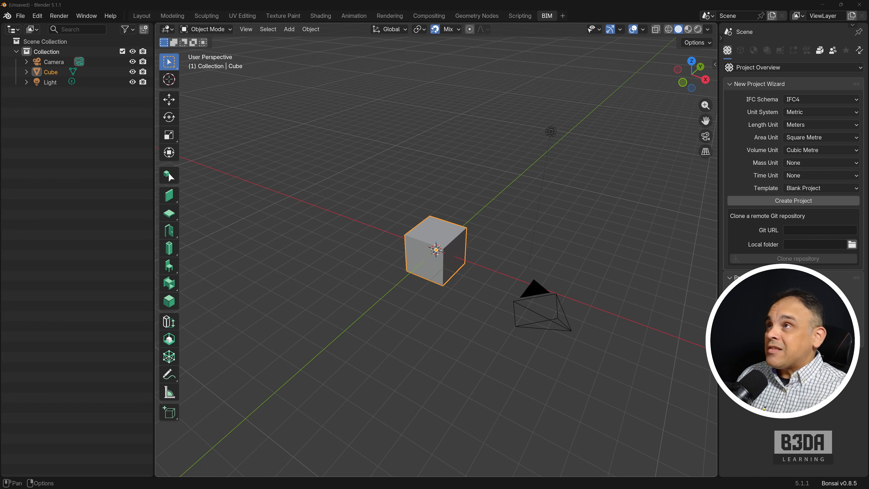
# Bring up the browser and examine the Bonsai add-on's version and supported Blender versions on its Blender Extensions page
pyautogui.moveTo(701, 0); pyautogui.dragTo(476, 34)
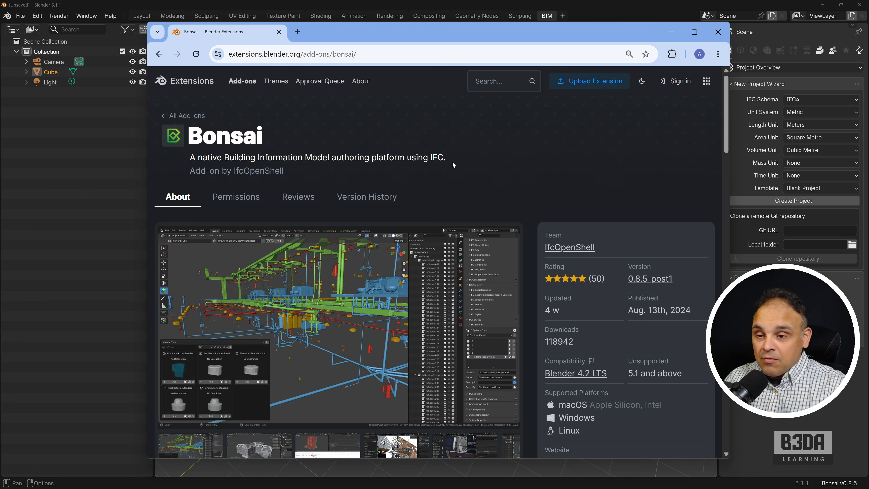
pyautogui.scroll(-1, 590, 241)
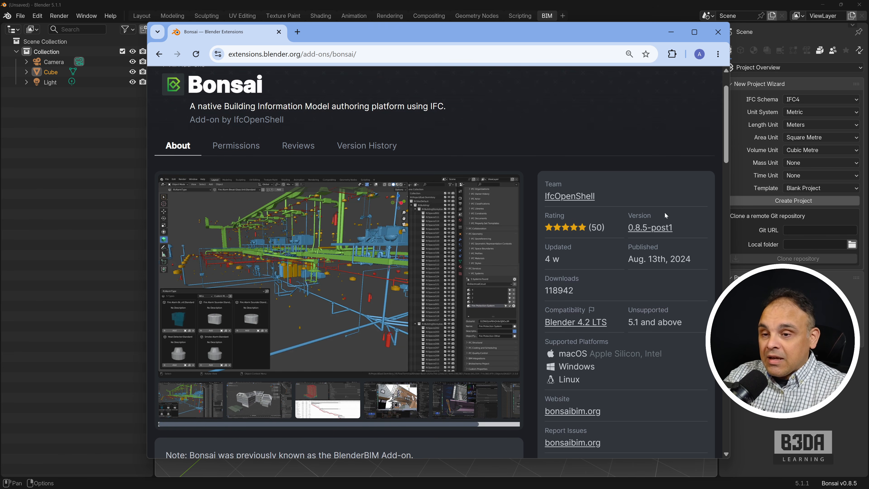
pyautogui.moveTo(658, 207)
pyautogui.mouseDown()
pyautogui.moveTo(613, 212)
pyautogui.moveTo(685, 242)
pyautogui.moveTo(654, 214)
pyautogui.mouseUp()
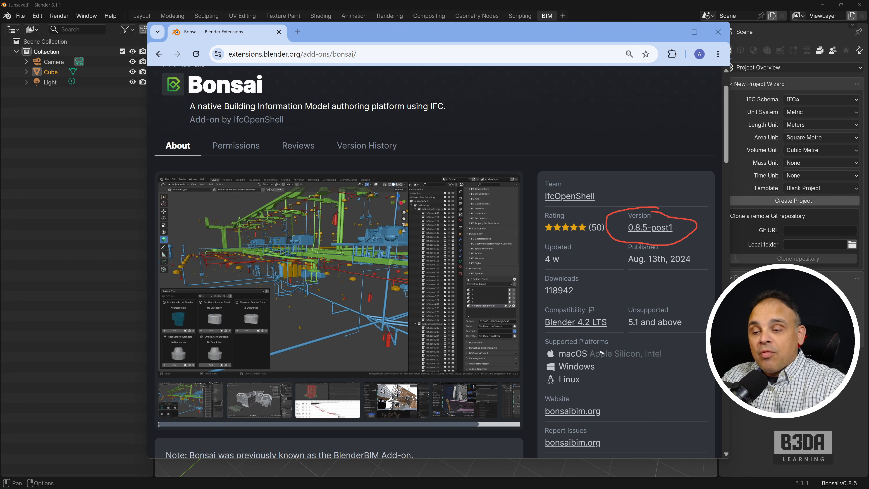
pyautogui.moveTo(625, 330); pyautogui.dragTo(688, 331)
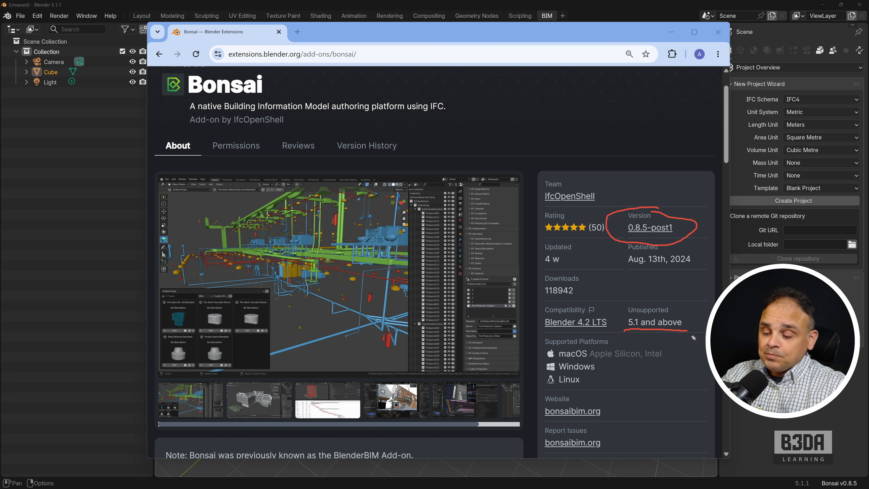
pyautogui.press('Escape')
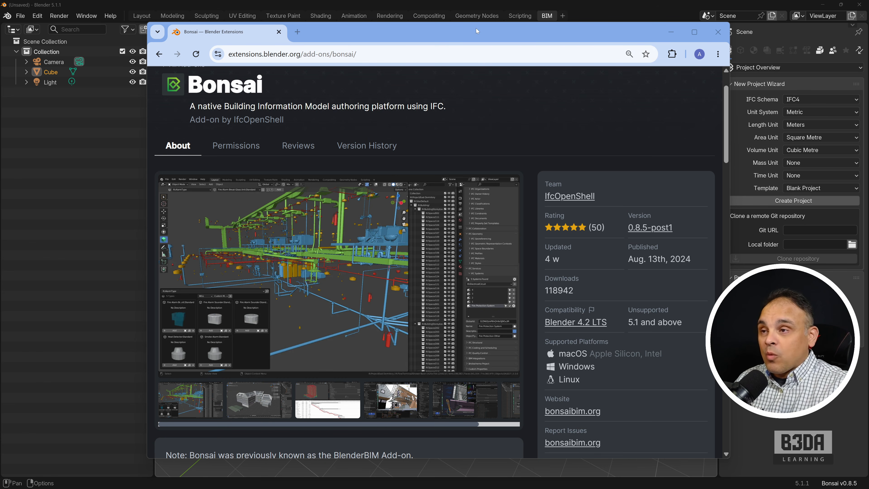
pyautogui.moveTo(471, 31); pyautogui.dragTo(506, 0)
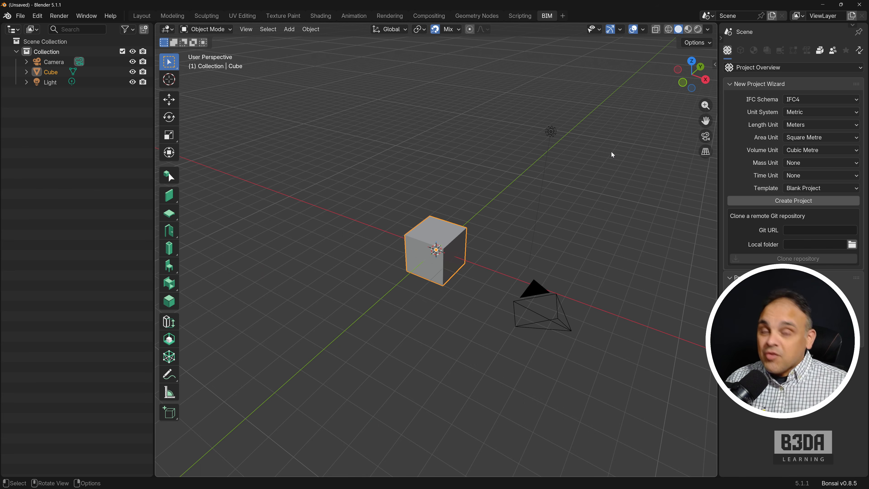
# Check the Bonsai entry among the installed extensions in Blender's preferences
pyautogui.click(36, 16)
pyautogui.click(81, 145)
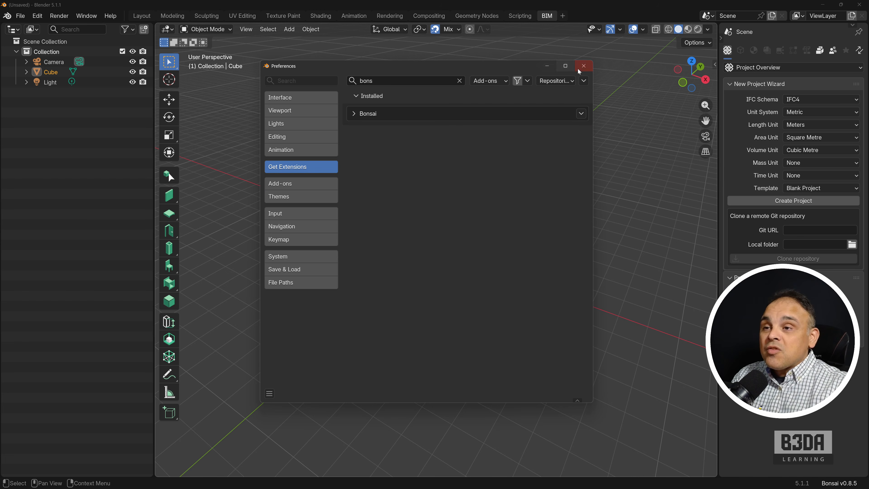
pyautogui.click(585, 66)
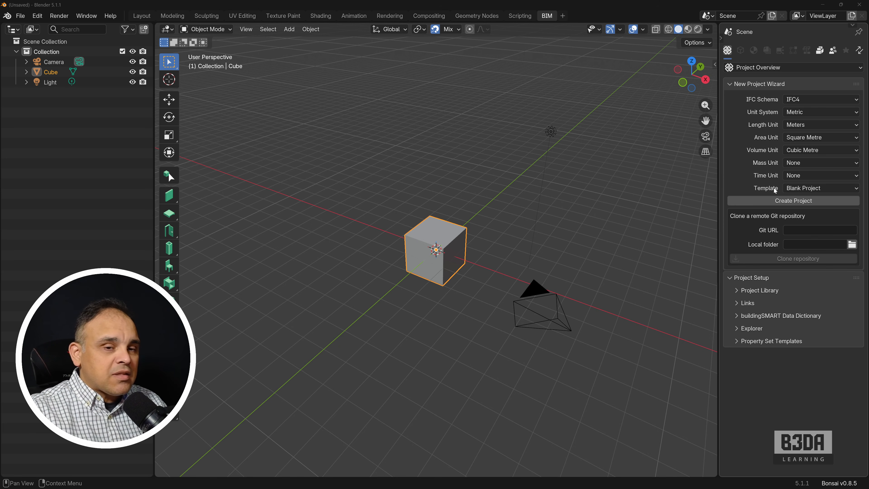
# Create a new IFC project from the IFC4 Demo Template
pyautogui.click(810, 188)
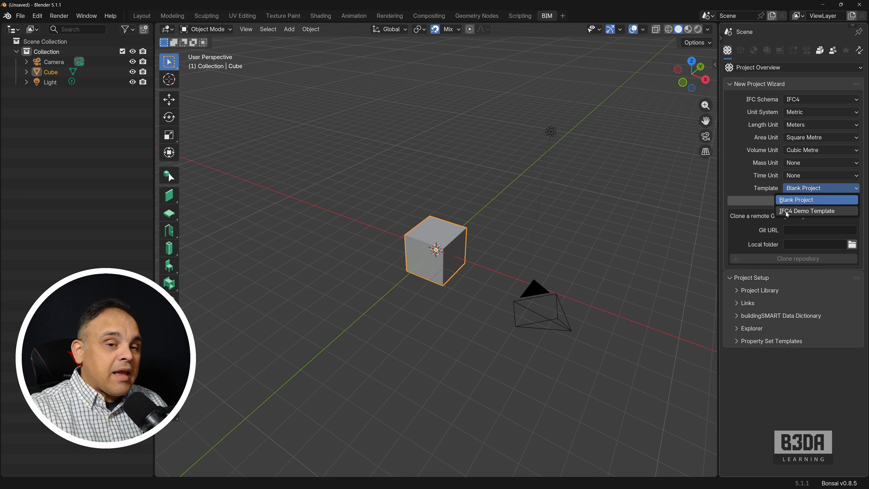
pyautogui.click(812, 213)
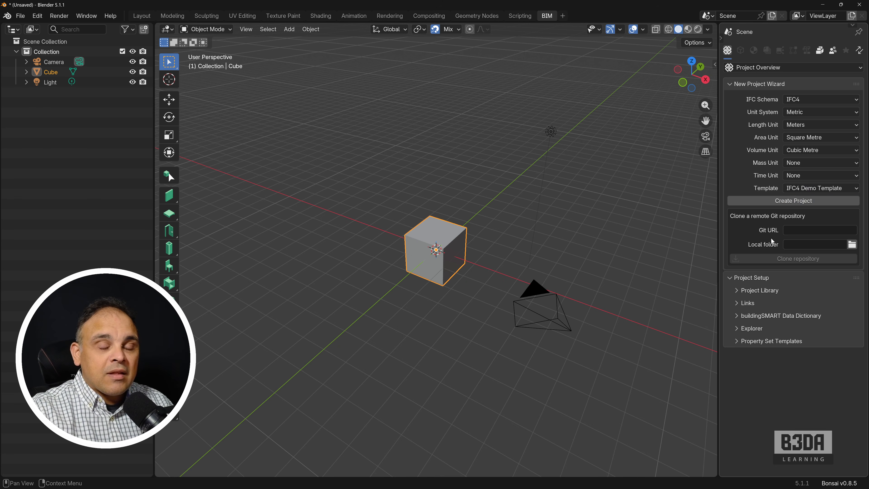
pyautogui.click(814, 201)
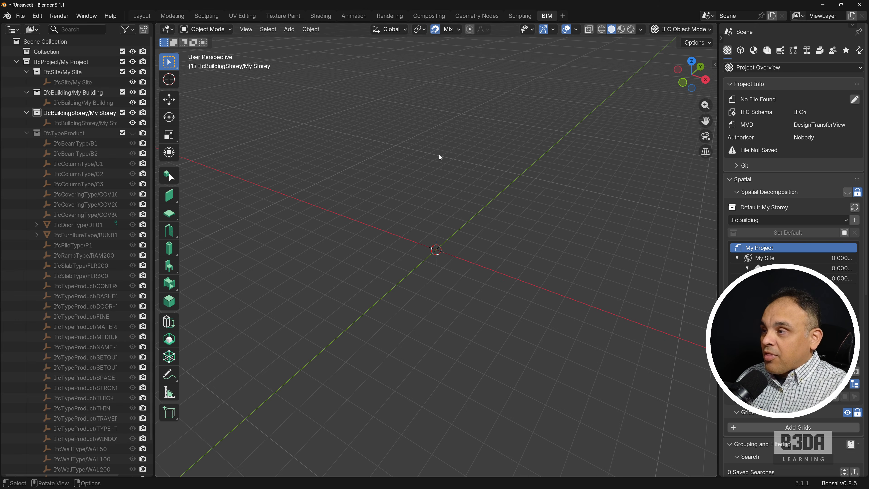
# In top view, start a FLR200 slab outline with a 5 m edge running right and a 5 m edge running up
pyautogui.click(169, 213)
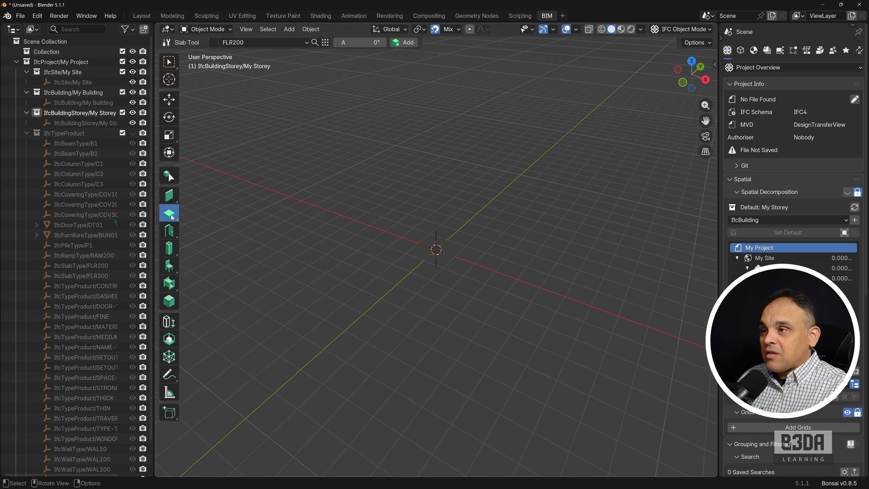
pyautogui.click(294, 41)
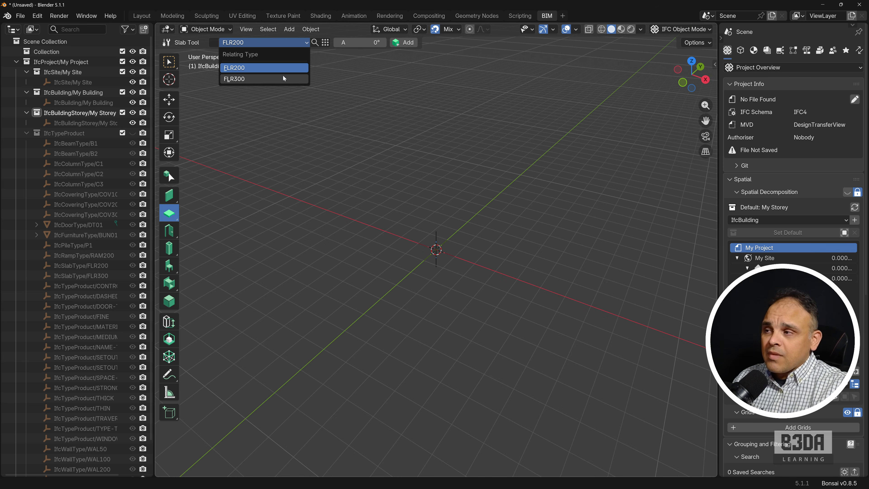
pyautogui.click(287, 66)
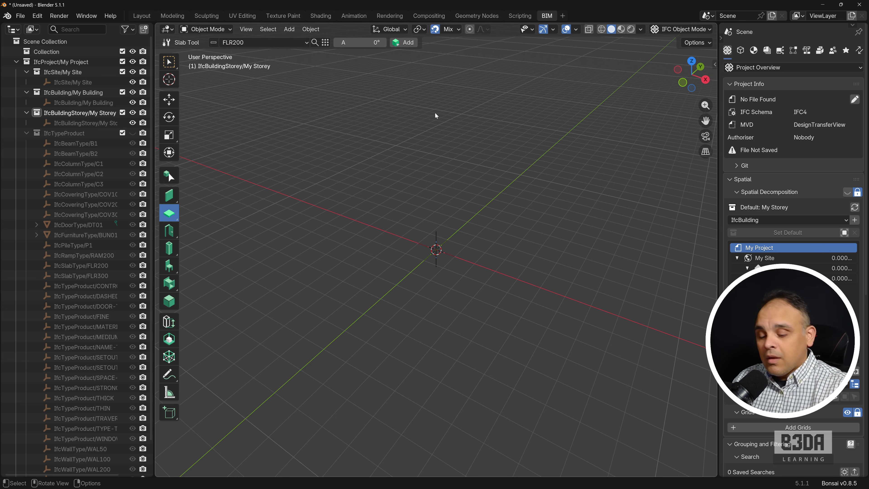
pyautogui.press('KP_7')
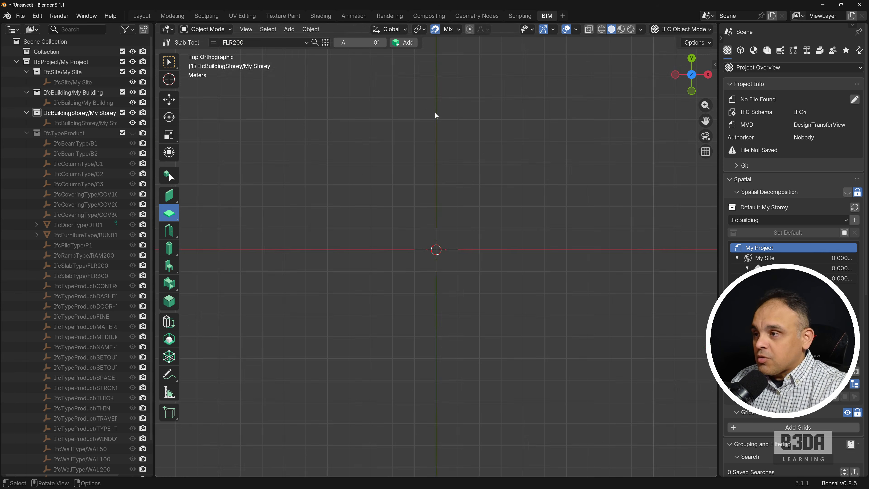
pyautogui.click(404, 43)
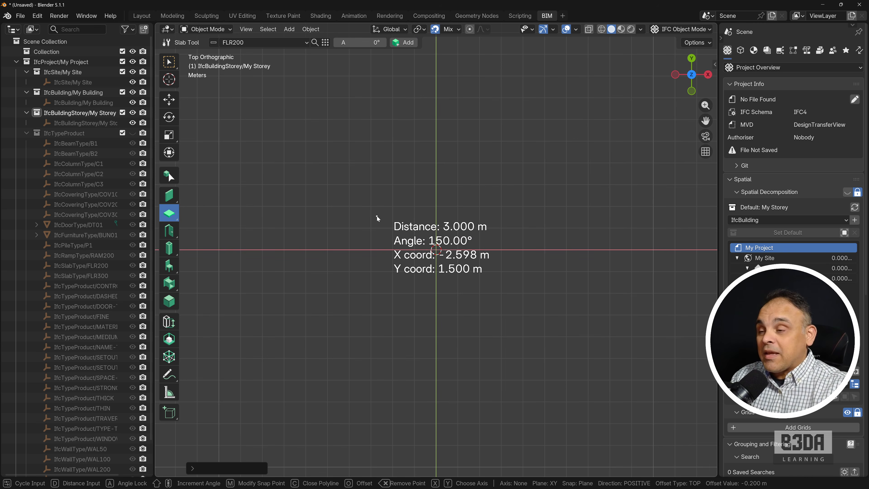
pyautogui.click(363, 210)
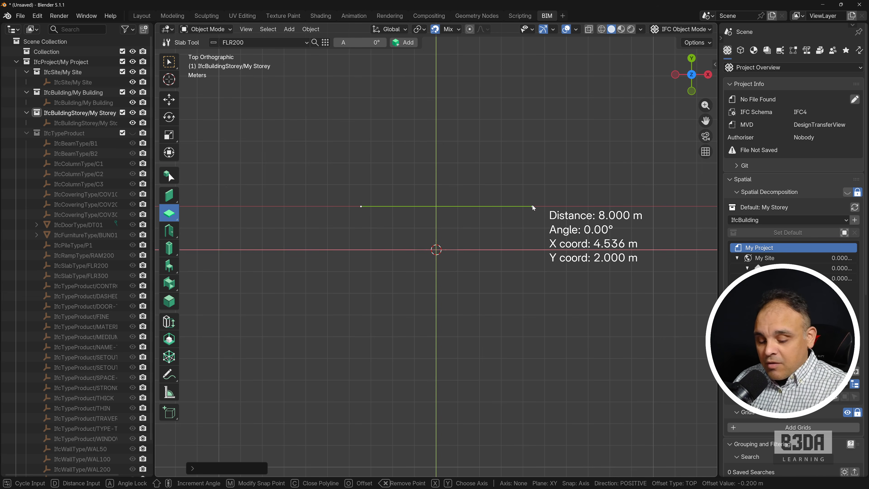
pyautogui.write('5')
pyautogui.press('Return')
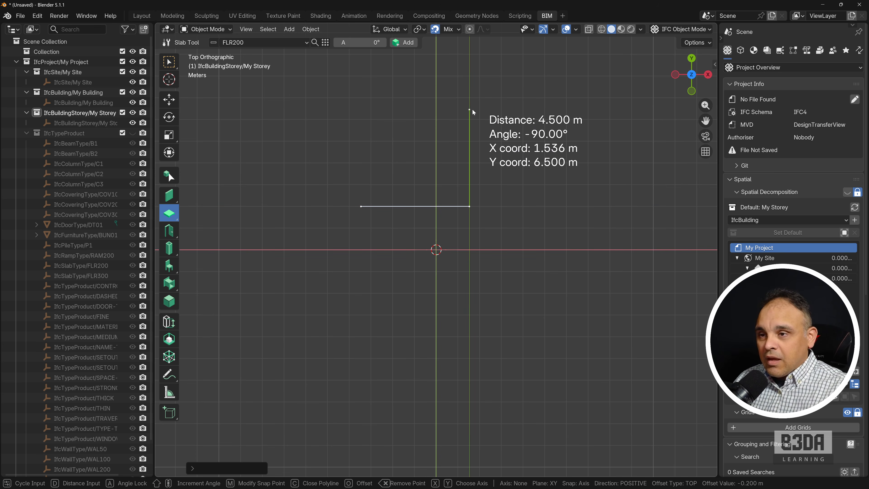
pyautogui.write('5')
pyautogui.press('Return')
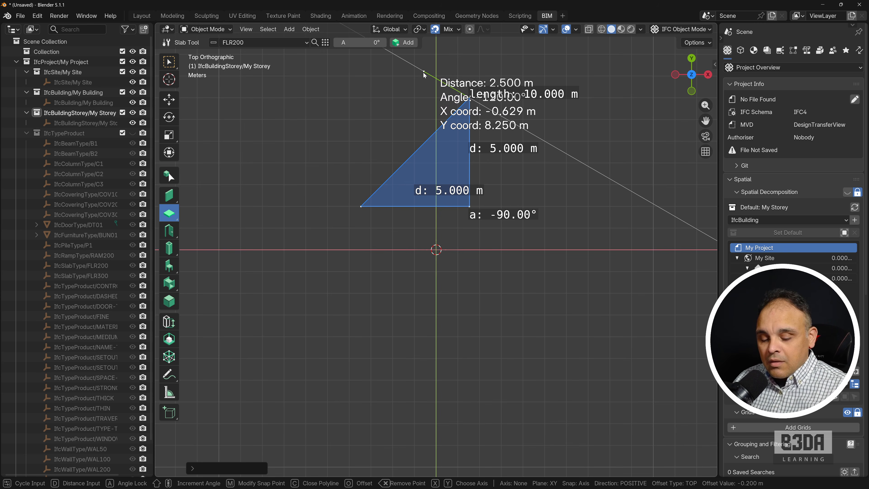
# Continue the slab outline with a 1 m diagonal edge up and left, a 2 m edge left and a 1 m edge up
pyautogui.write('1')
pyautogui.press('Return')
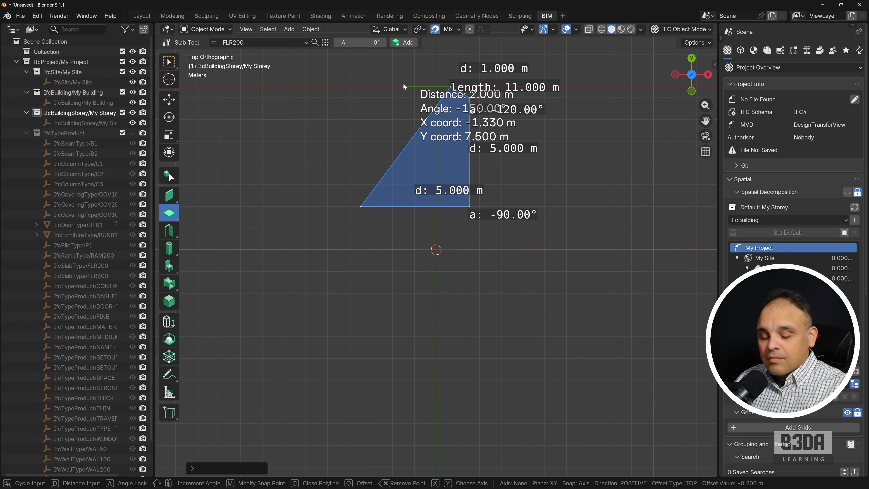
pyautogui.write('2')
pyautogui.press('Return')
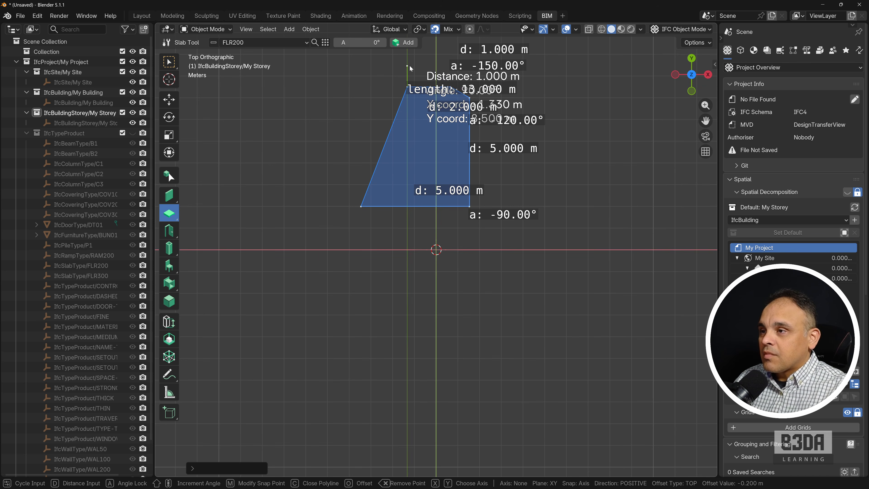
pyautogui.write('1')
pyautogui.press('Return')
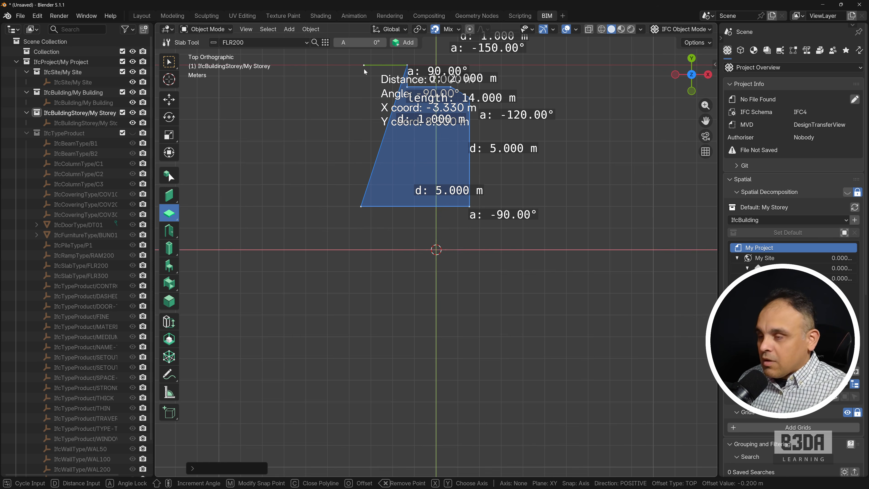
# Add an X-axis edge aligned with the outline's starting corner, finish the slab and inspect it in 3D
pyautogui.scroll(1, 364, 67)
pyautogui.keyDown('shift'); pyautogui.moveTo(364, 68); pyautogui.dragTo(382, 166, button='middle'); pyautogui.keyUp('shift')
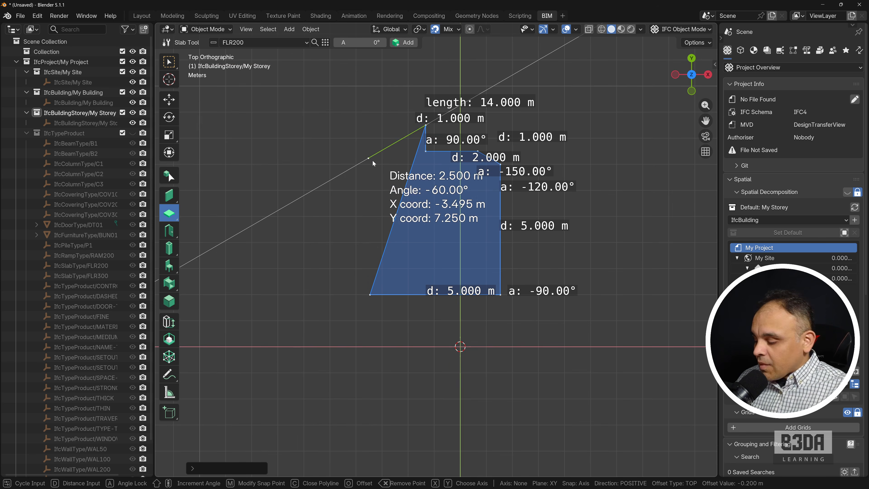
pyautogui.press('x')
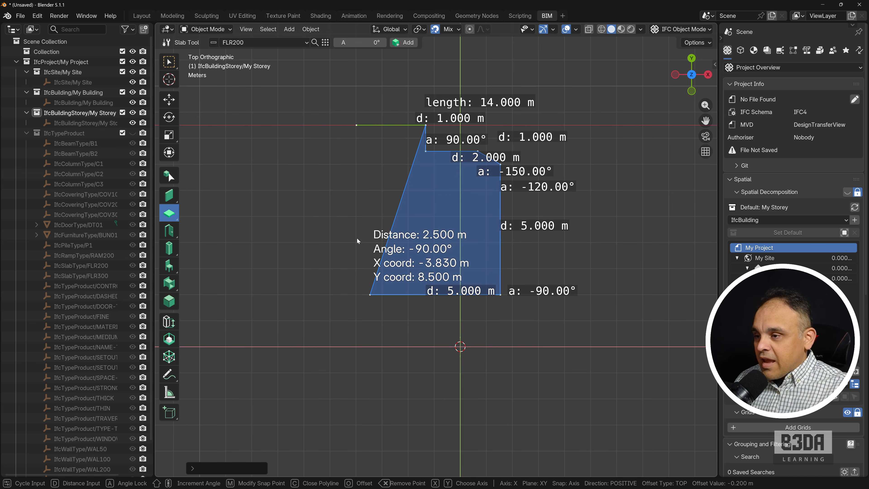
pyautogui.click(370, 297)
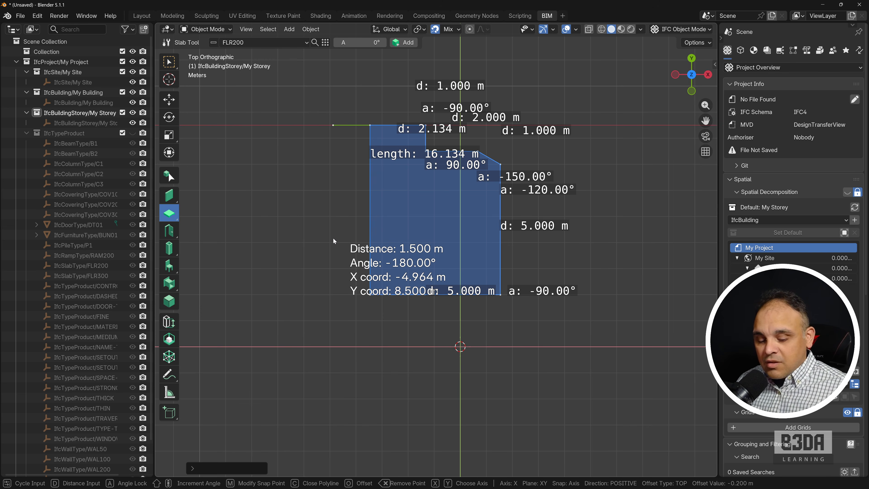
pyautogui.press('Return')
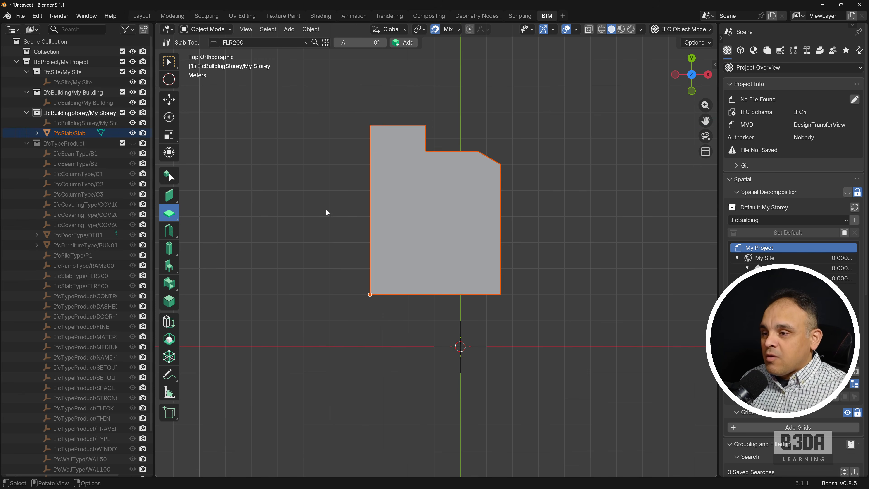
pyautogui.moveTo(464, 280); pyautogui.dragTo(530, 250, button='middle')
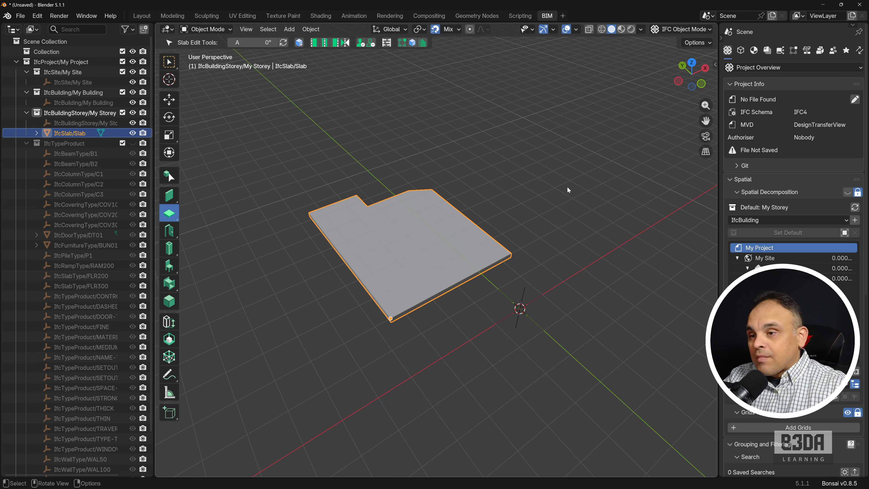
pyautogui.moveTo(568, 189); pyautogui.dragTo(535, 211, button='middle')
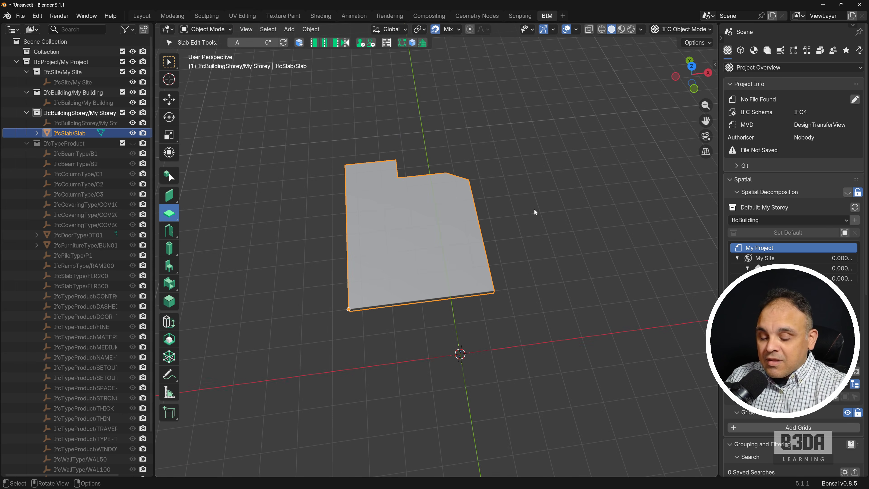
# Open the slab's extruded profile for editing in top view and add a circle at the 3D cursor
pyautogui.press('KP_7')
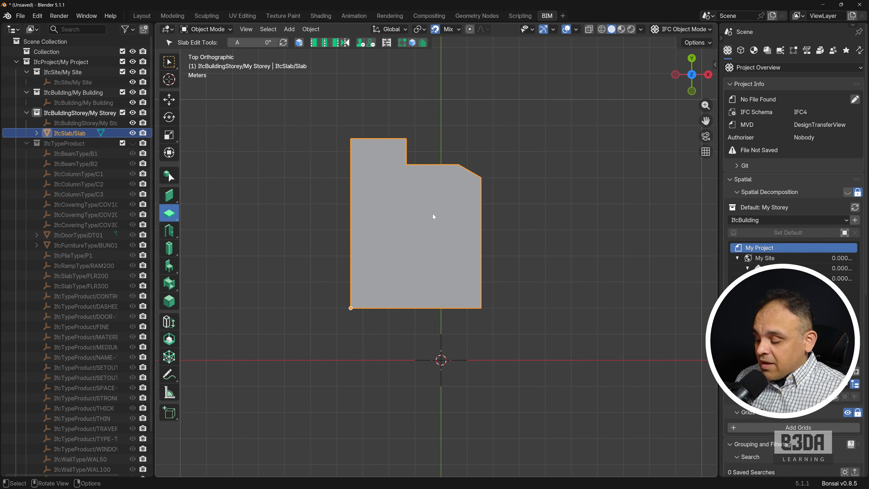
pyautogui.press('Tab')
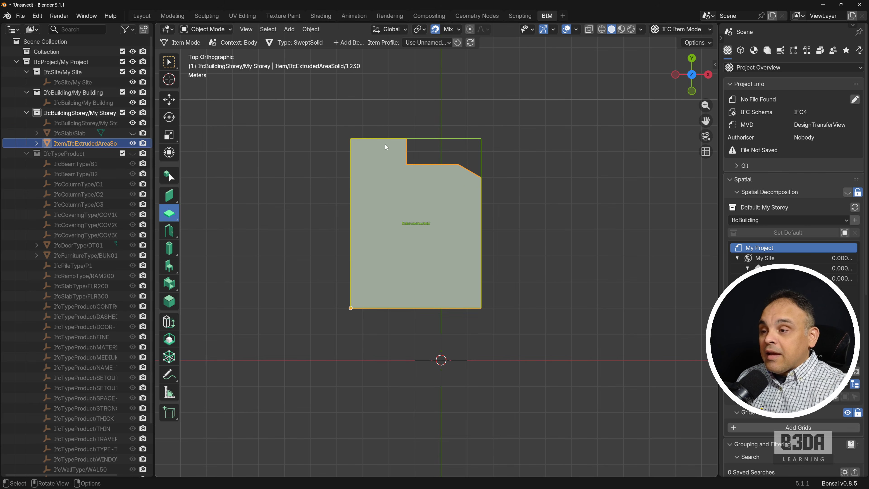
pyautogui.moveTo(429, 255); pyautogui.dragTo(423, 191, button='middle')
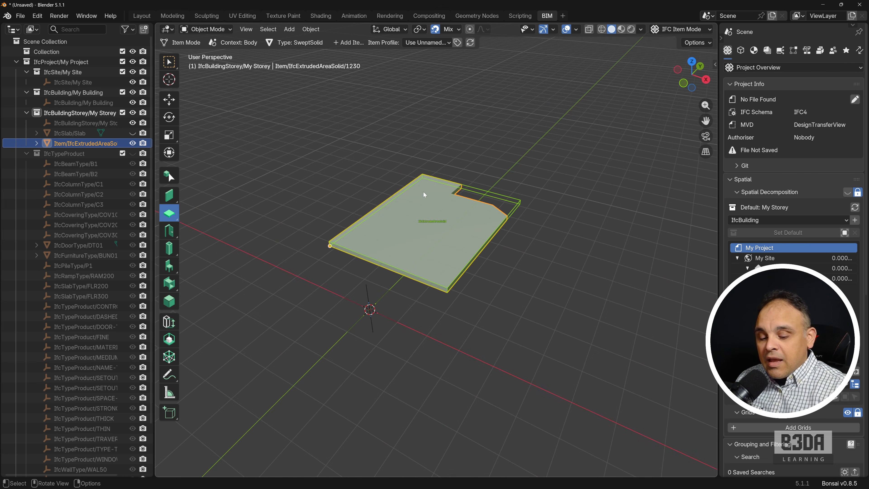
pyautogui.press('KP_7')
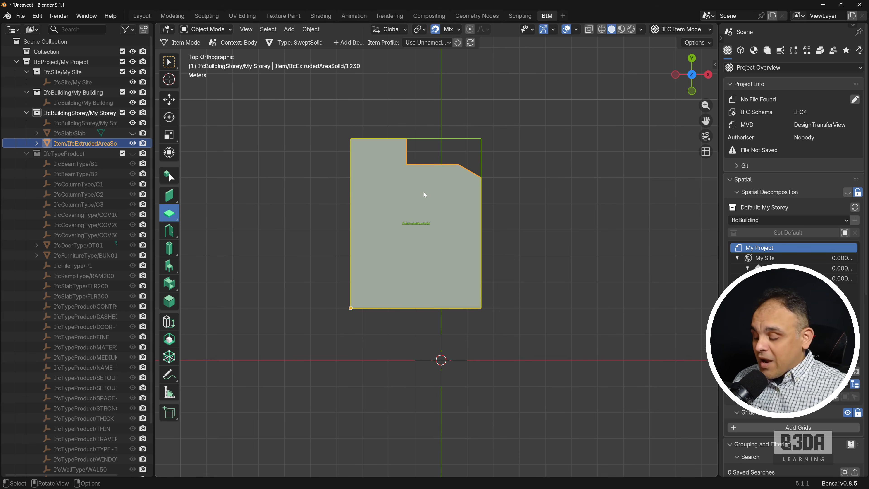
pyautogui.press('Tab')
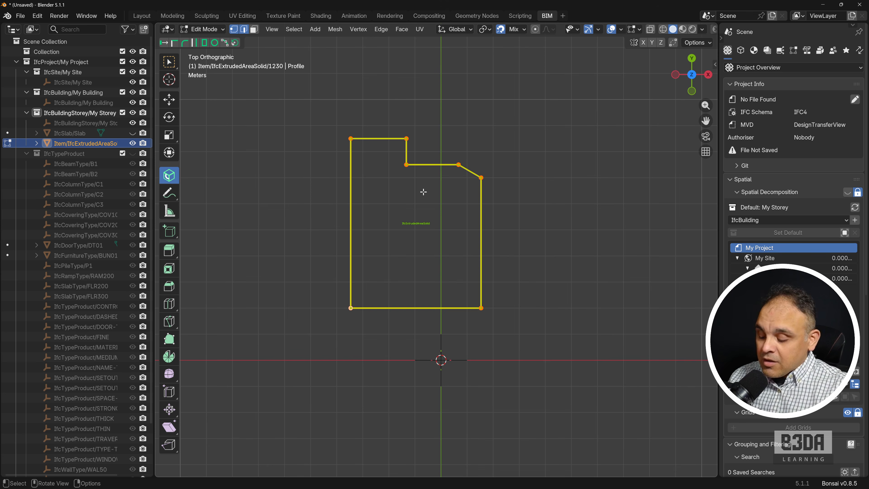
pyautogui.press('n')
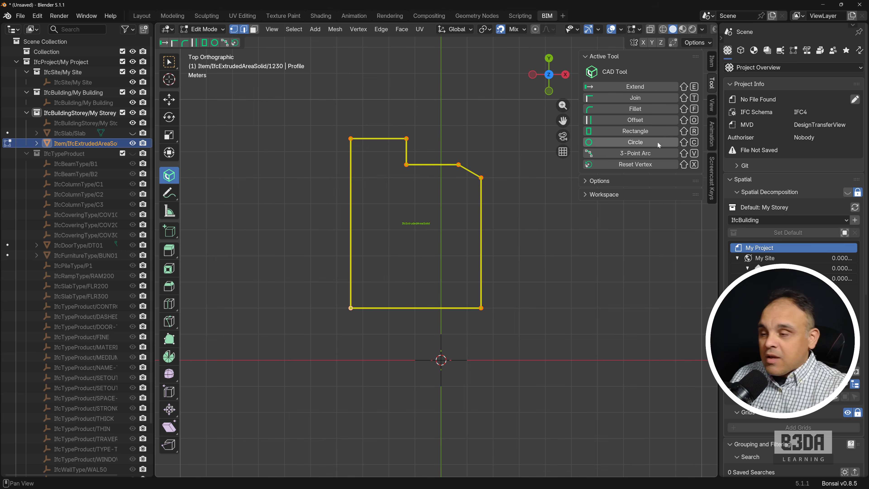
pyautogui.click(651, 140)
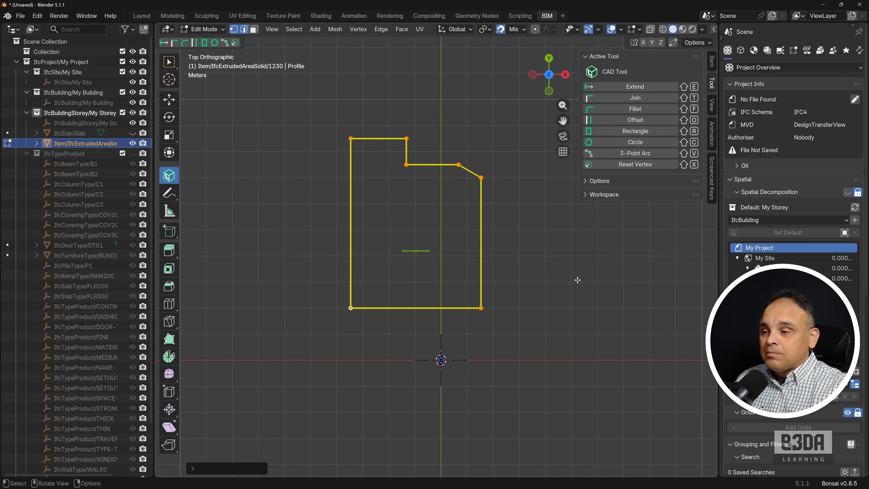
# Move the small circle from the 3D cursor into the slab outline and scale it up to about 2 m across
pyautogui.moveTo(416, 339); pyautogui.dragTo(461, 384)
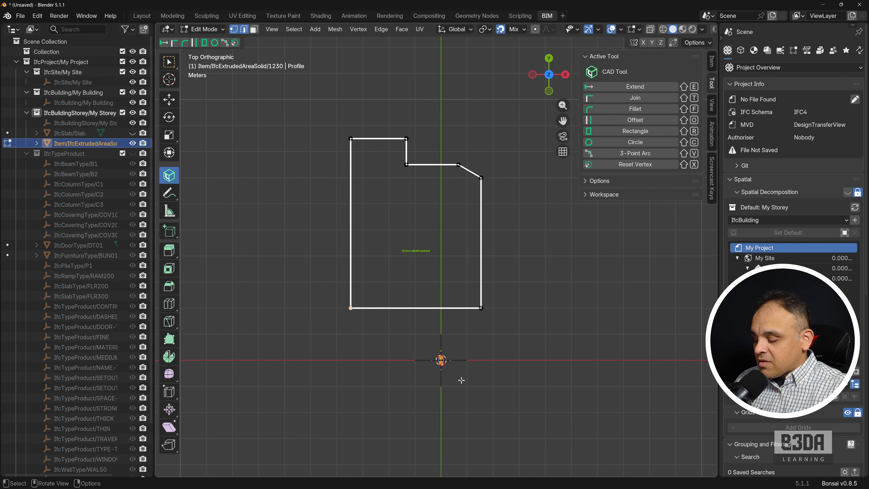
pyautogui.press('g')
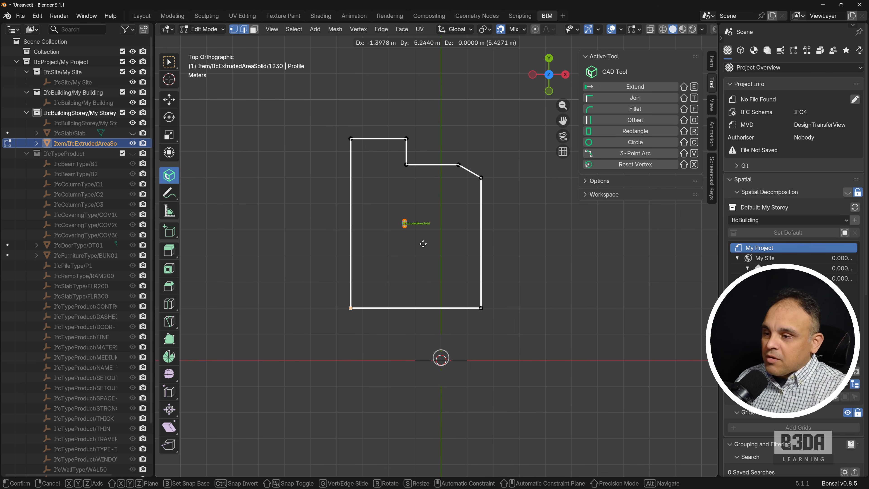
pyautogui.click(424, 240)
pyautogui.press('s')
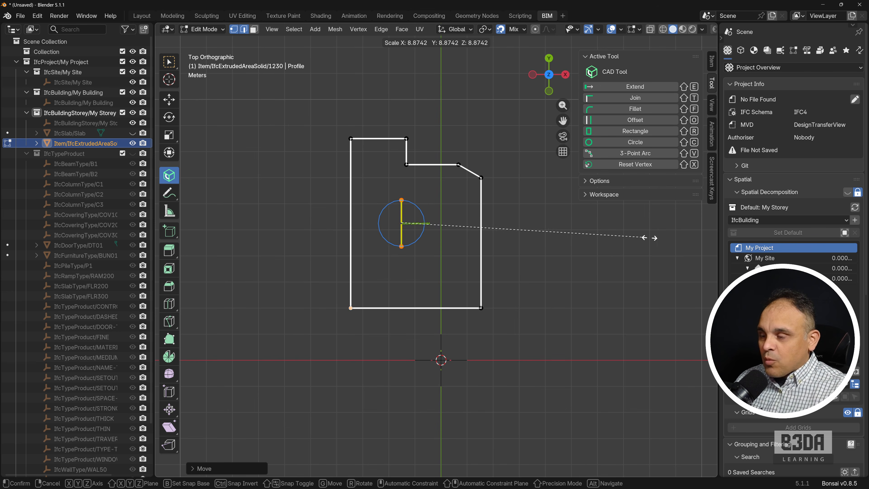
pyautogui.click(681, 236)
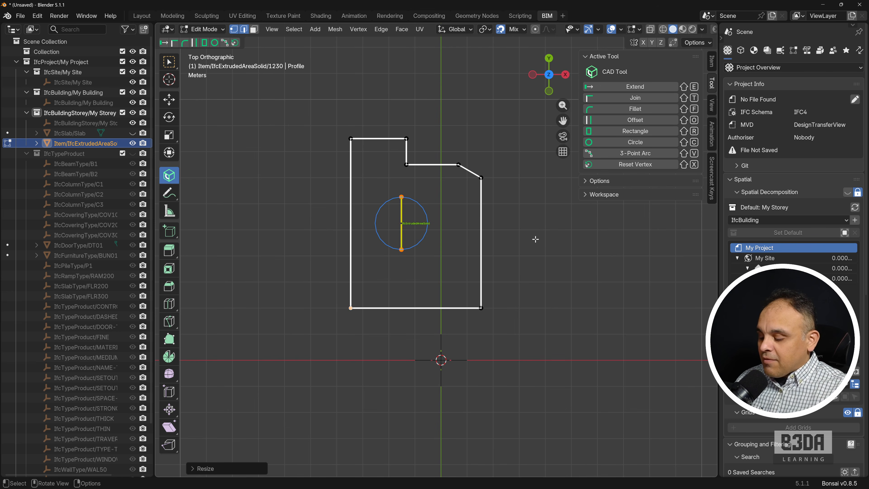
# Finish the profile edit and inspect the slab's round opening in 3D
pyautogui.press('Tab')
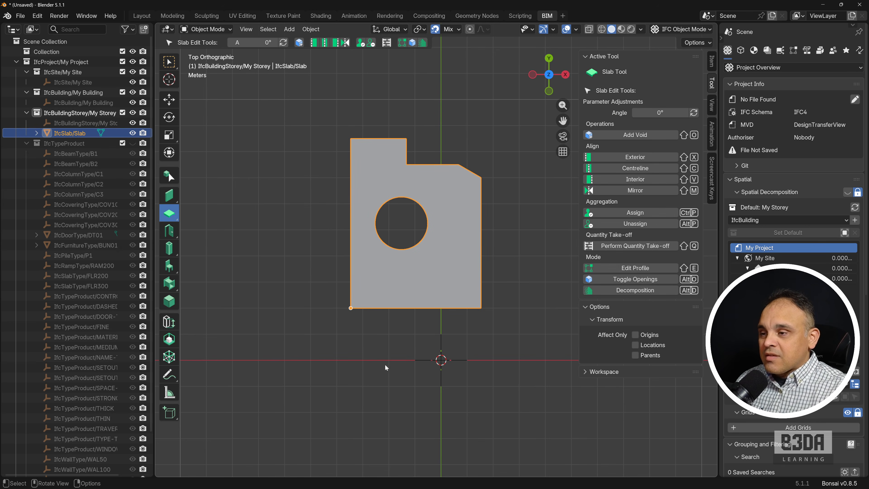
pyautogui.moveTo(363, 366); pyautogui.dragTo(310, 316, button='middle')
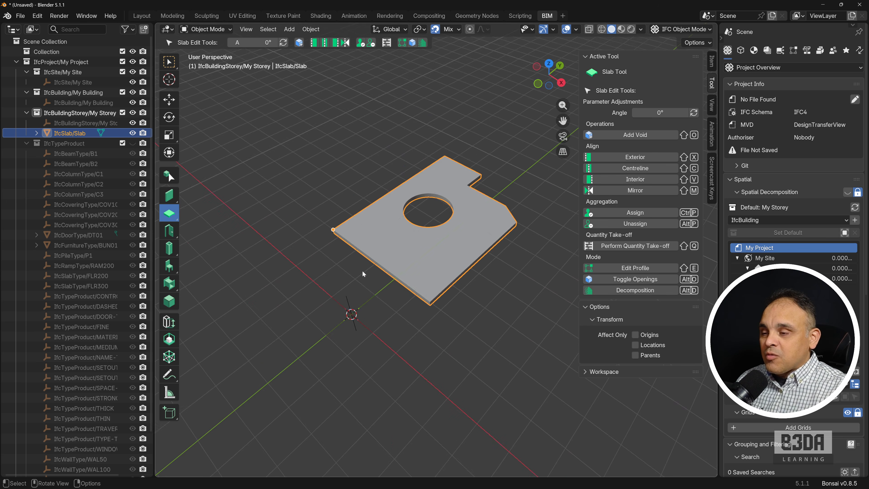
pyautogui.scroll(2, 383, 240)
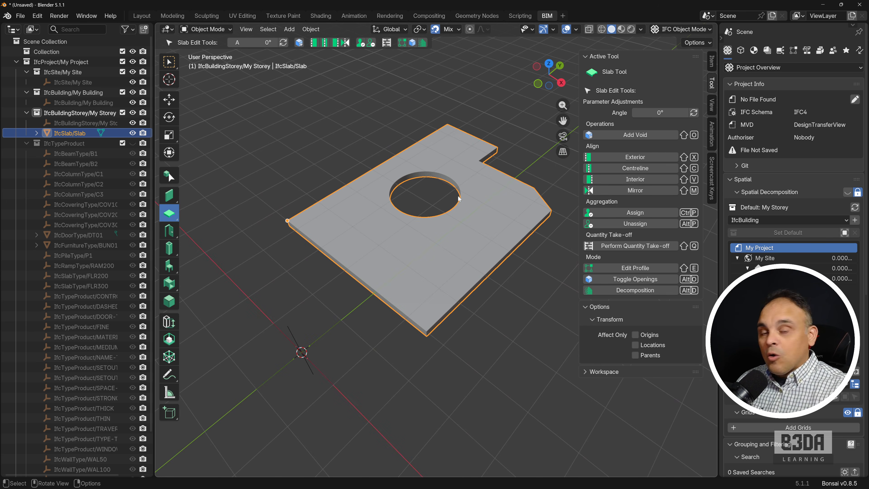
# Reopen the slab profile in top view, add a rectangle and move it inside the outline below the circle
pyautogui.hotkey('shift', 'e')
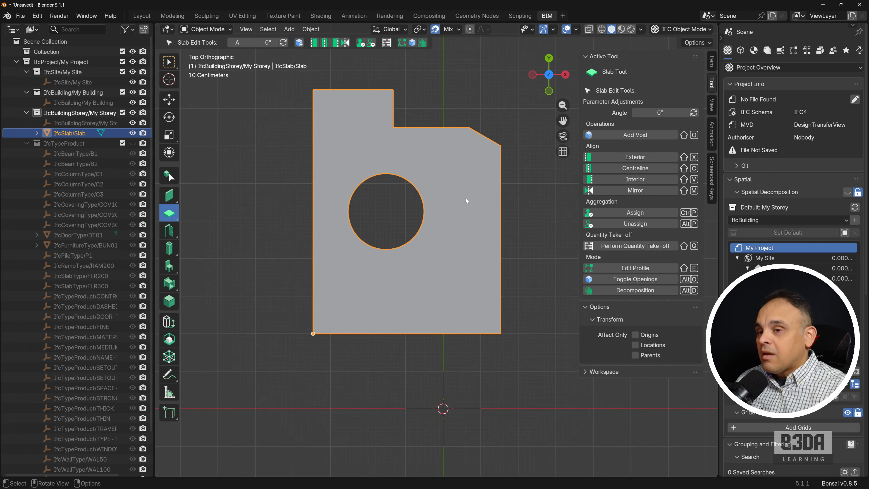
pyautogui.press('Tab')
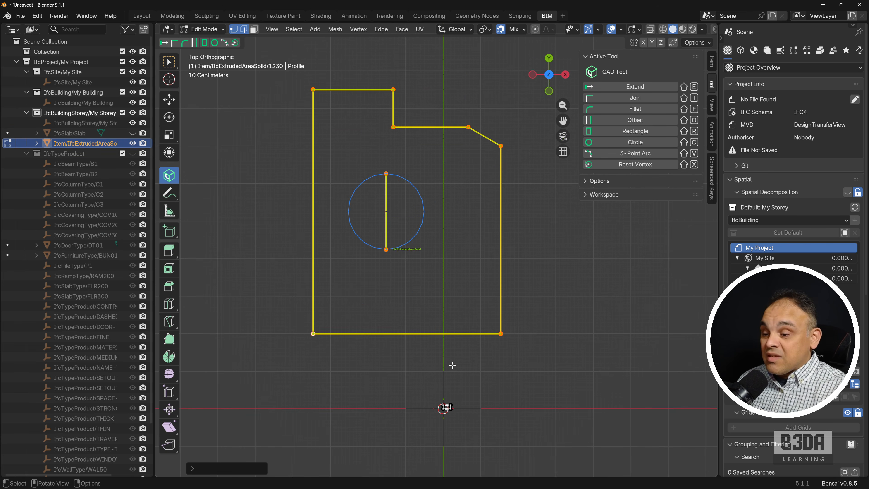
pyautogui.hotkey('shift', 'r')
pyautogui.press('g')
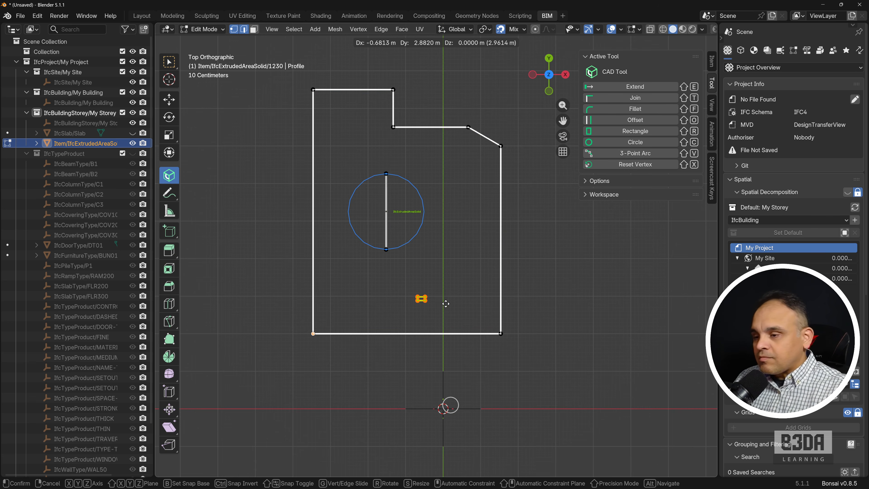
pyautogui.click(404, 277)
pyautogui.click(405, 272)
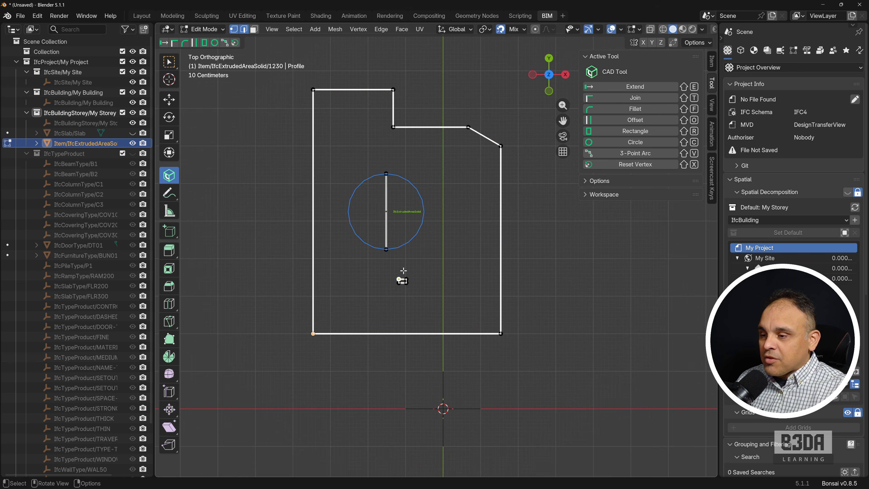
# Stretch the rectangle by moving its two right-hand vertices along the X axis toward the slab's right edge
pyautogui.moveTo(404, 273); pyautogui.dragTo(422, 292)
pyautogui.click(418, 270)
pyautogui.keyDown('shift'); pyautogui.click(420, 297); pyautogui.keyUp('shift')
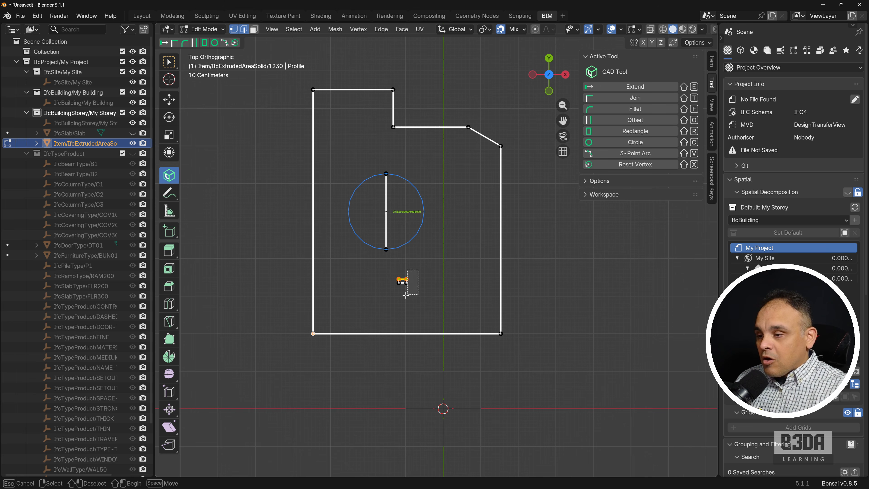
pyautogui.press('g')
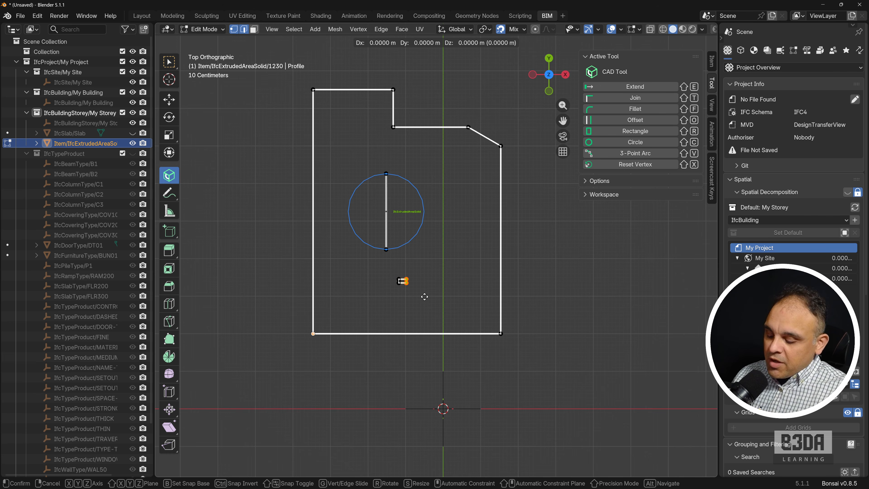
pyautogui.press('x')
pyautogui.click(481, 304)
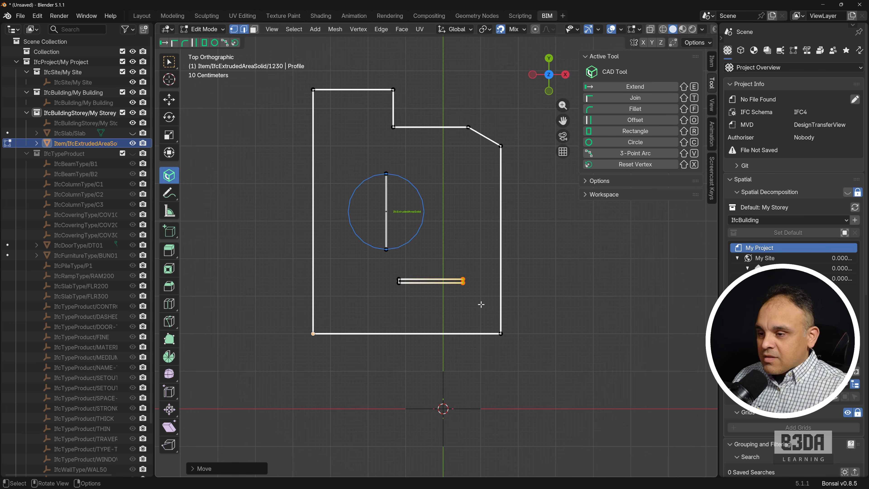
# Make the rectangle taller by moving its bottom edge down along the Y axis, keeping it inside the slab outline
pyautogui.moveTo(395, 281); pyautogui.dragTo(477, 303)
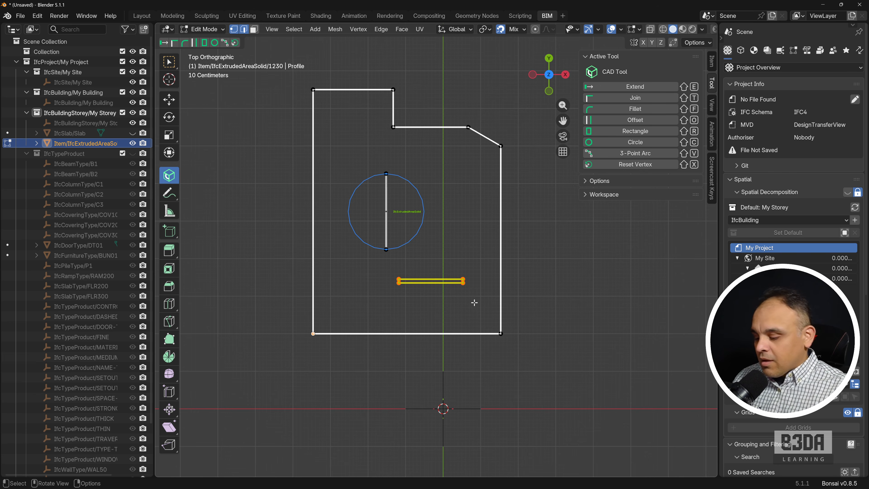
pyautogui.click(473, 303)
pyautogui.click(463, 283)
pyautogui.keyDown('shift'); pyautogui.click(399, 283); pyautogui.keyUp('shift')
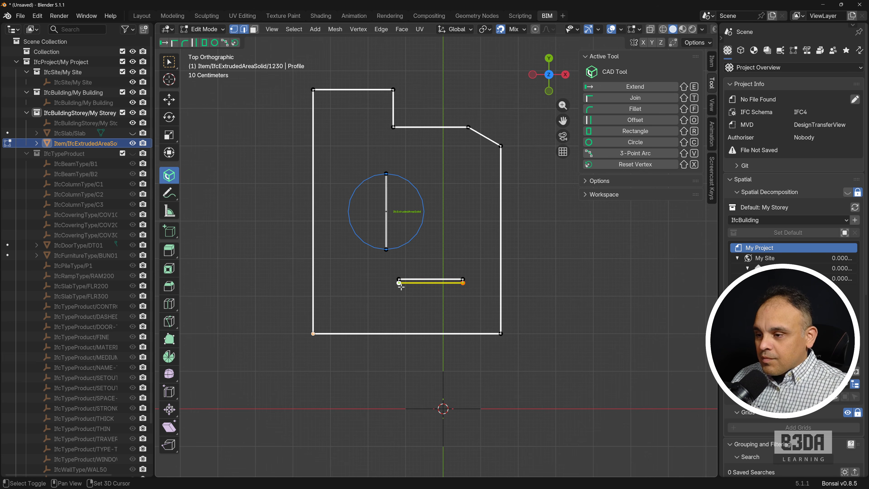
pyautogui.press('g')
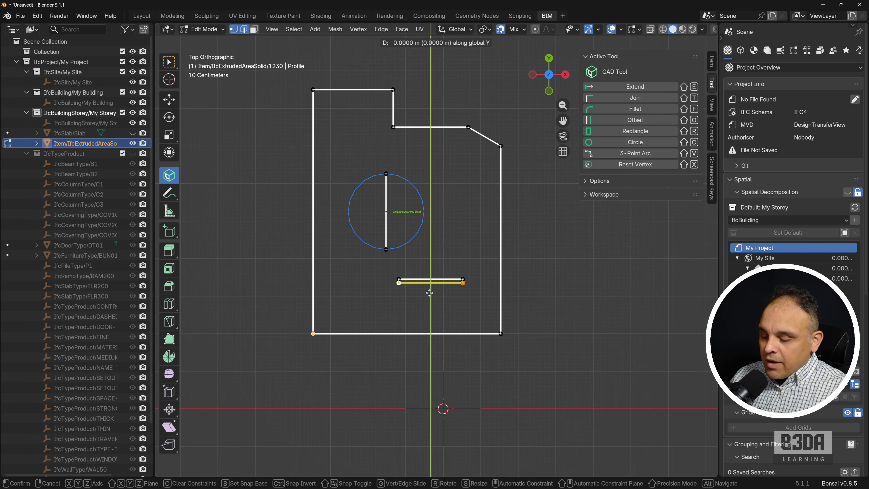
pyautogui.click(442, 313)
# Apply the profile with the rectangular opening to the slab and reopen the profile for editing in top view
pyautogui.press('Tab')
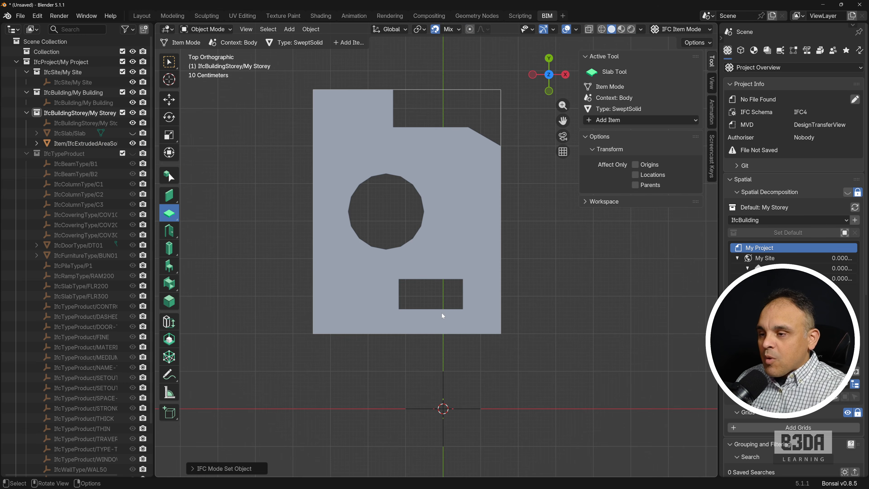
pyautogui.moveTo(435, 310); pyautogui.dragTo(376, 283, button='middle')
pyautogui.press('KP_7')
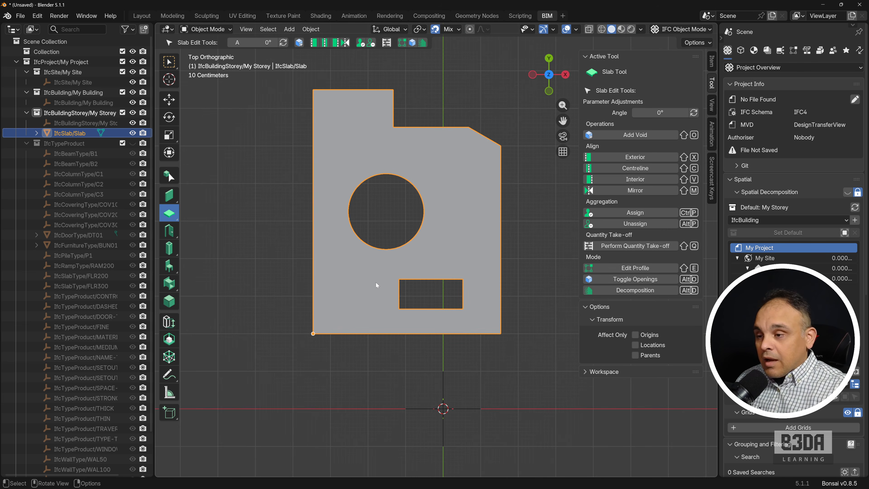
pyautogui.hotkey('shift', 'e')
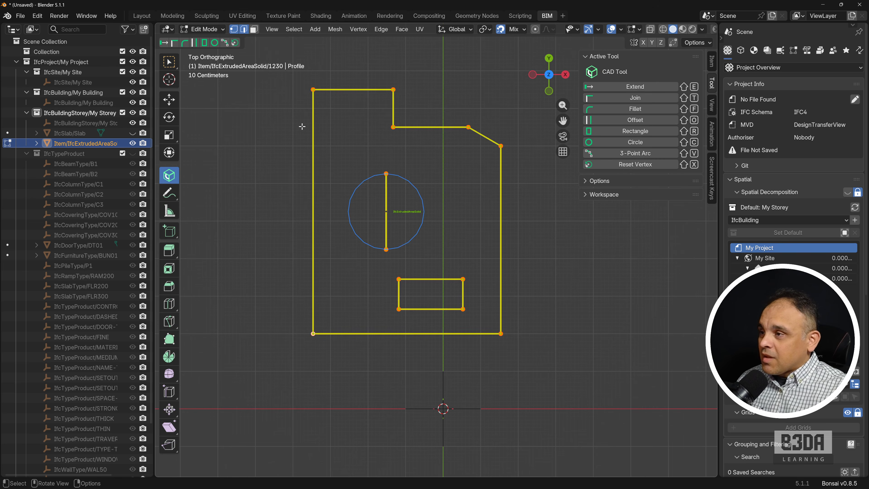
pyautogui.keyDown('shift'); pyautogui.moveTo(359, 218); pyautogui.dragTo(384, 201, button='middle'); pyautogui.keyUp('shift')
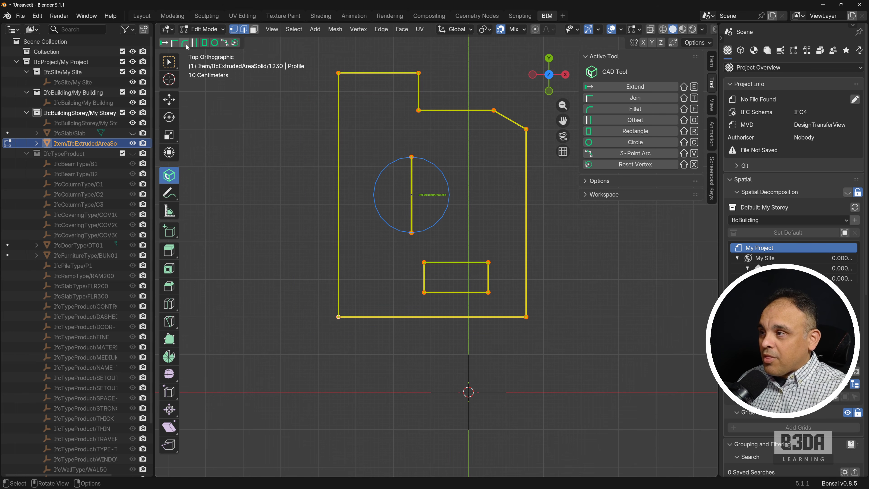
# Fillet the slab outline's lower-left corner between its left and bottom edges with a 1 m radius
pyautogui.click(274, 243)
pyautogui.click(339, 283)
pyautogui.keyDown('shift'); pyautogui.moveTo(369, 276); pyautogui.dragTo(299, 374); pyautogui.keyUp('shift')
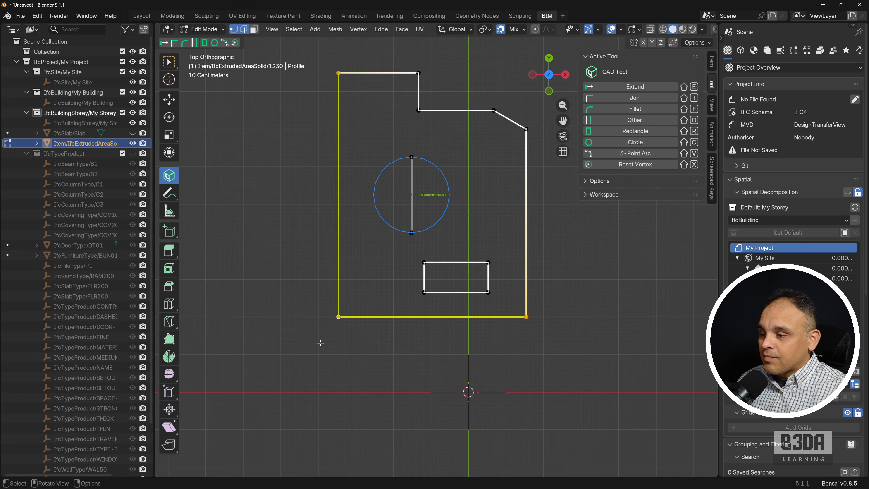
pyautogui.scroll(1, 378, 350)
pyautogui.scroll(-1, 377, 350)
pyautogui.keyDown('shift'); pyautogui.moveTo(372, 353); pyautogui.dragTo(369, 380, button='middle'); pyautogui.keyUp('shift')
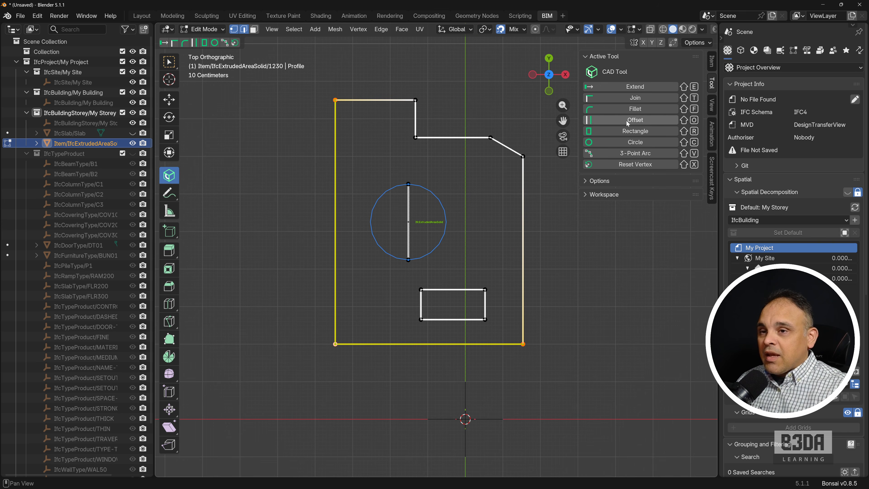
pyautogui.click(648, 109)
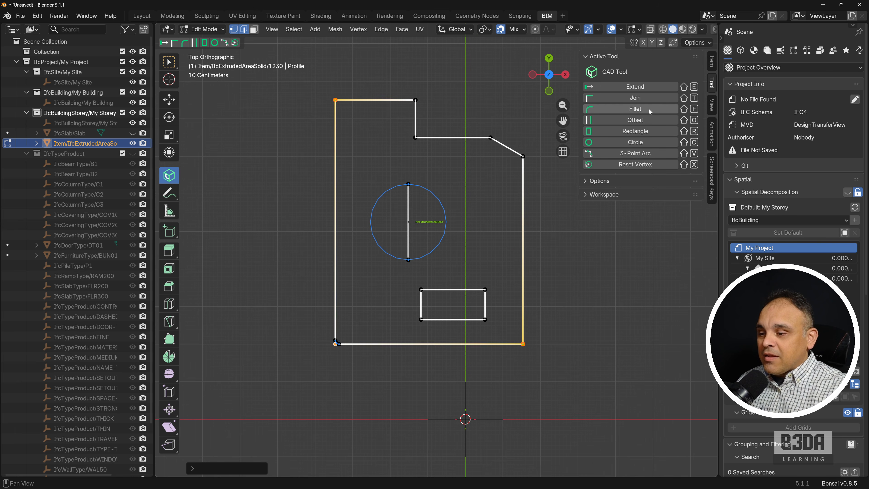
pyautogui.click(200, 467)
pyautogui.click(256, 465)
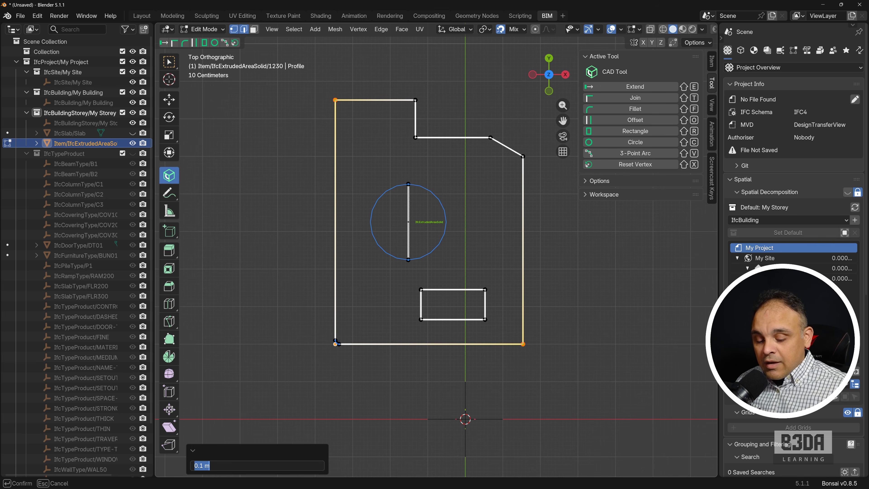
pyautogui.write('1')
pyautogui.press('Return')
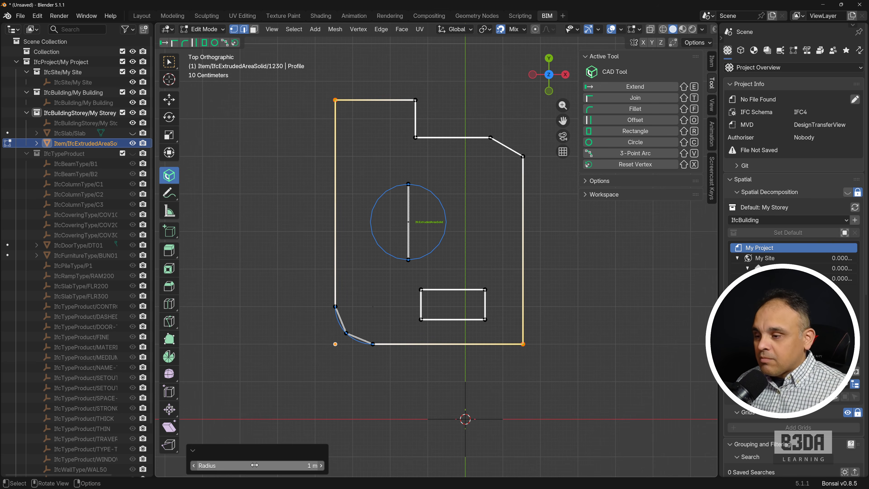
# Apply the filleted profile, inspect the rounded corner in 3D and reopen the profile in top view
pyautogui.press('Tab')
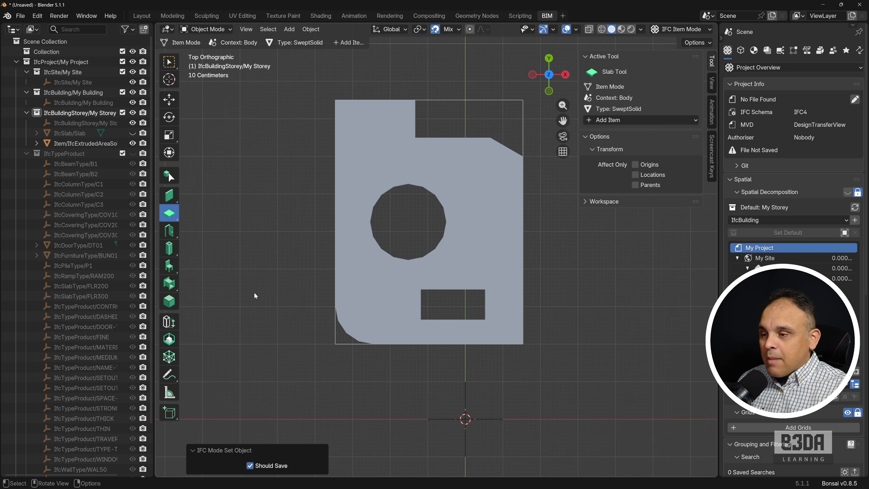
pyautogui.moveTo(254, 294); pyautogui.dragTo(362, 285, button='middle')
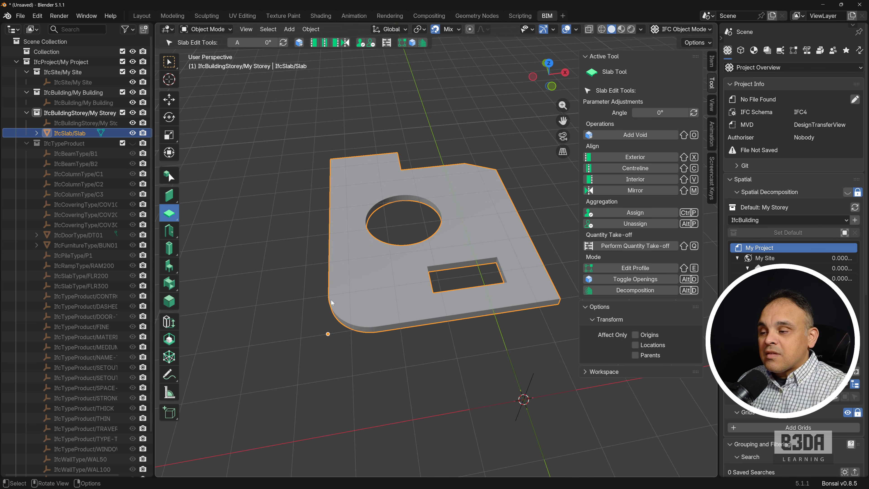
pyautogui.press('KP_7')
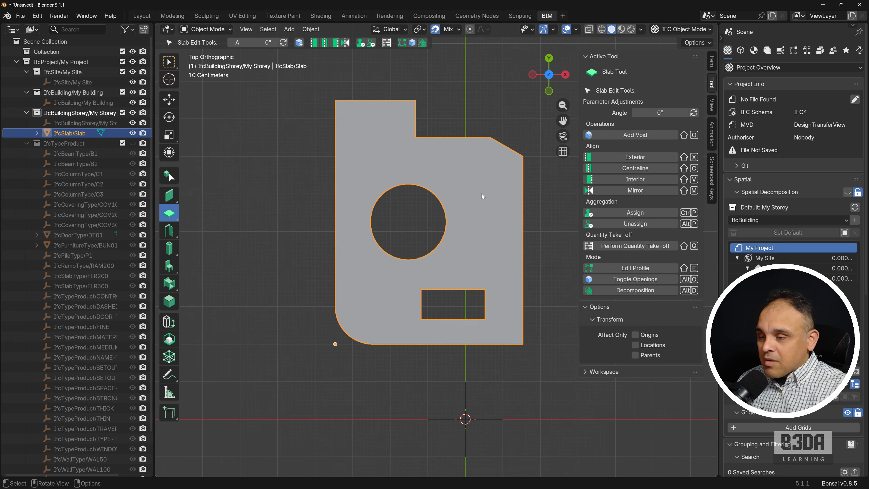
pyautogui.press('Tab')
pyautogui.press('Tab')
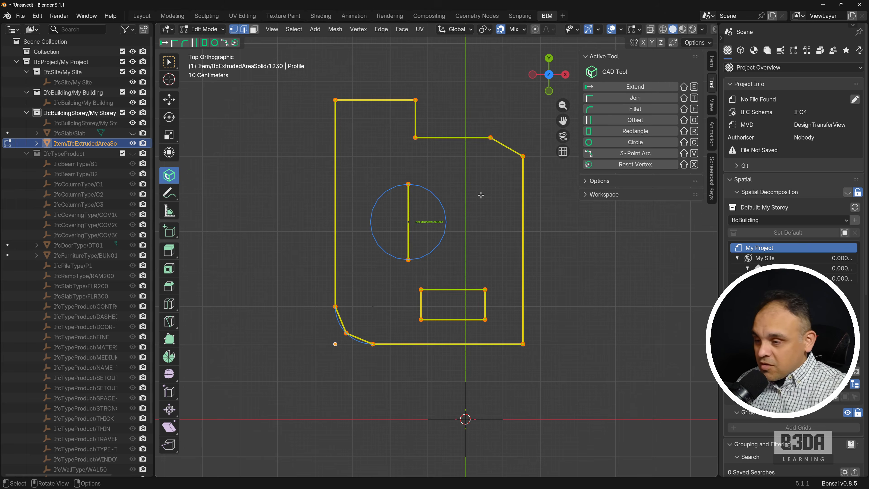
# Duplicate the notch's vertical edge and place the copy about 1.12 m left and 0.81 m down, above the circle
pyautogui.scroll(1, 504, 188)
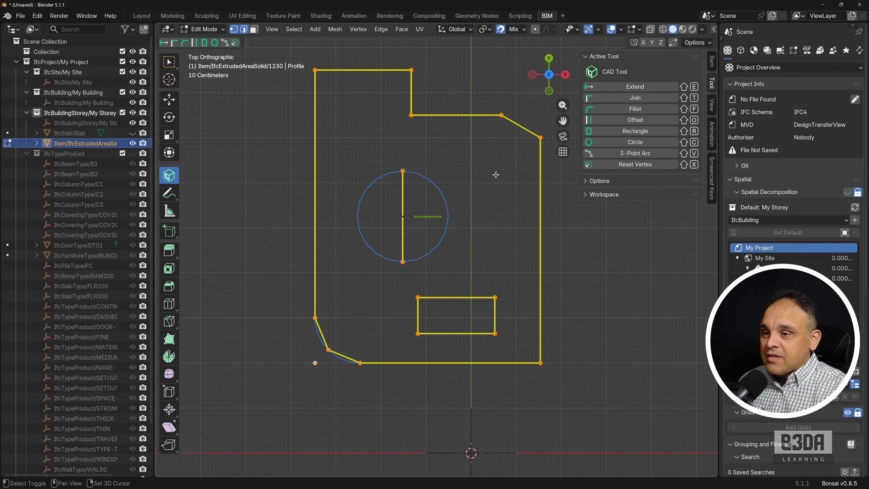
pyautogui.keyDown('shift'); pyautogui.moveTo(496, 174); pyautogui.dragTo(466, 203, button='middle'); pyautogui.keyUp('shift')
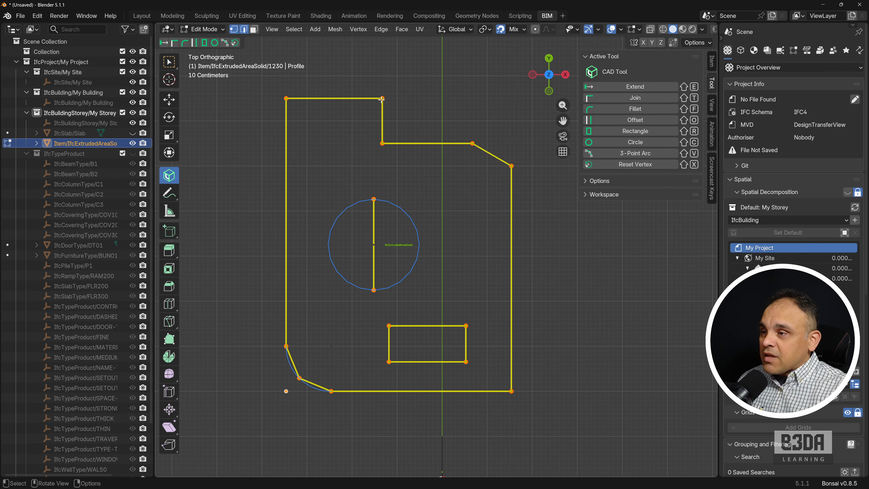
pyautogui.hotkey('alt', 'a')
pyautogui.click(381, 125)
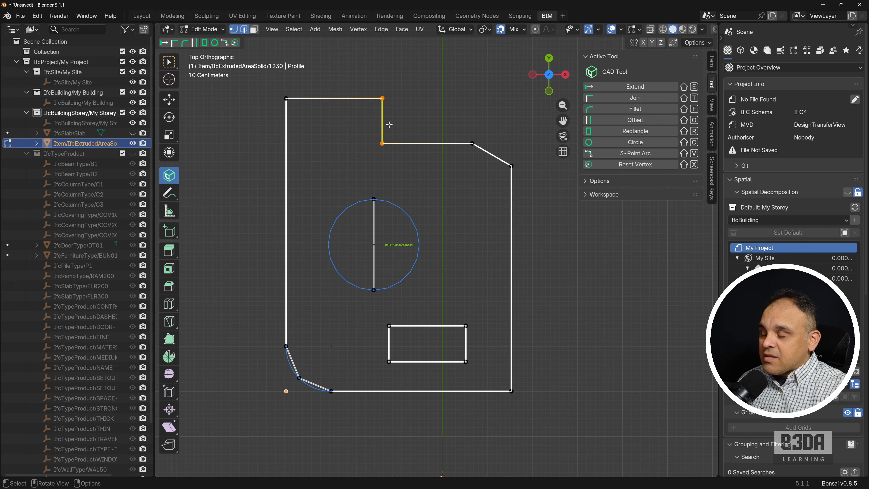
pyautogui.hotkey('shift', 'd')
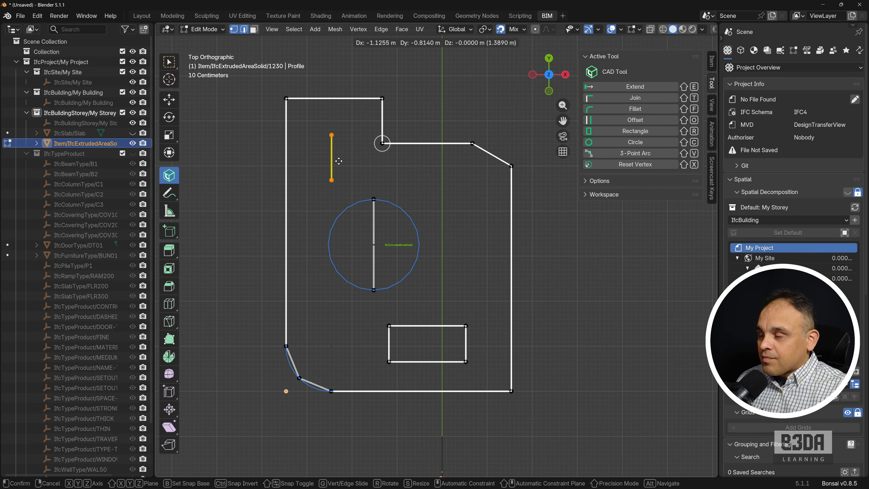
pyautogui.click(339, 161)
pyautogui.scroll(3, 339, 161)
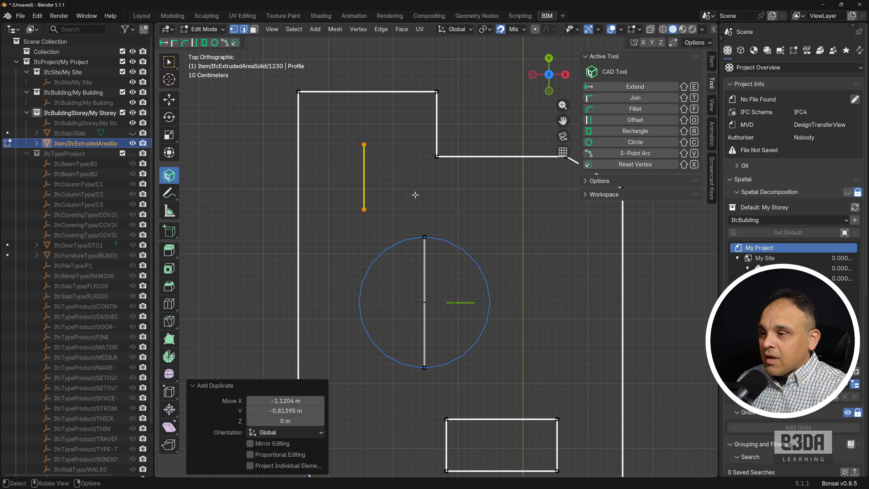
# Try extending the short vertical line to the slab outline's top edge, and undo the extension
pyautogui.keyDown('shift'); pyautogui.moveTo(393, 162); pyautogui.dragTo(437, 241, button='middle'); pyautogui.keyUp('shift')
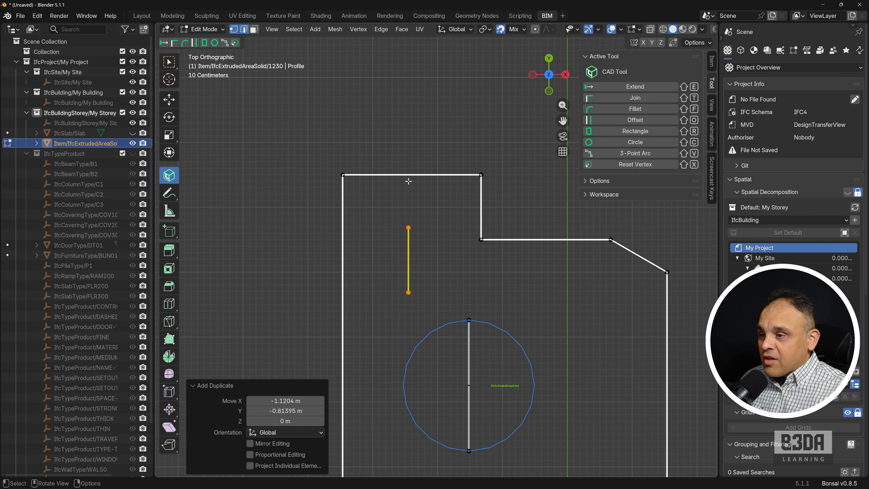
pyautogui.keyDown('shift'); pyautogui.click(416, 175); pyautogui.keyUp('shift')
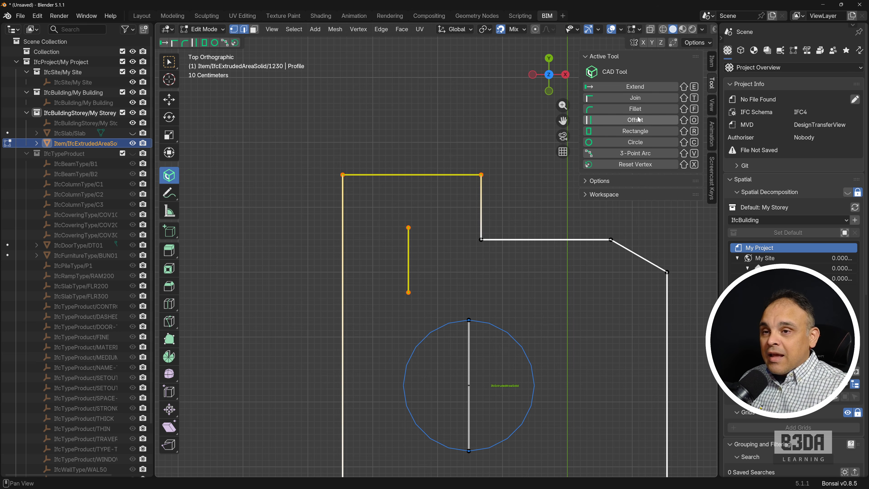
pyautogui.click(652, 85)
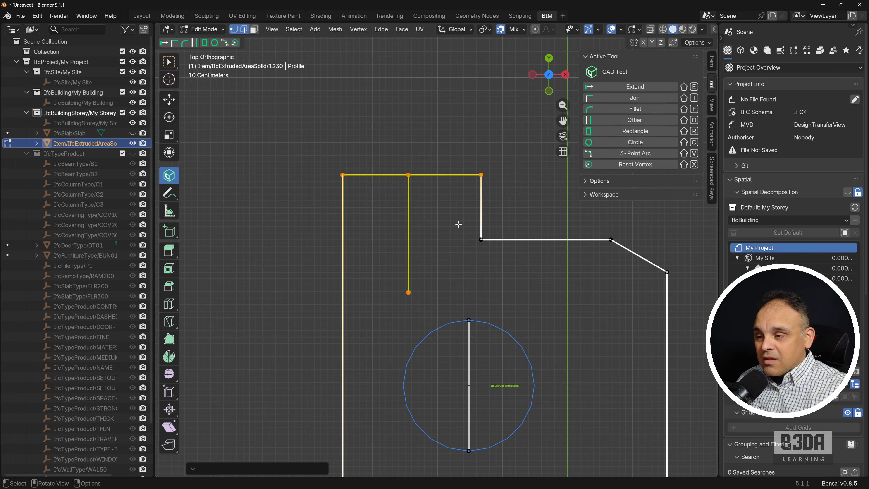
pyautogui.hotkey('ctrl', 'z')
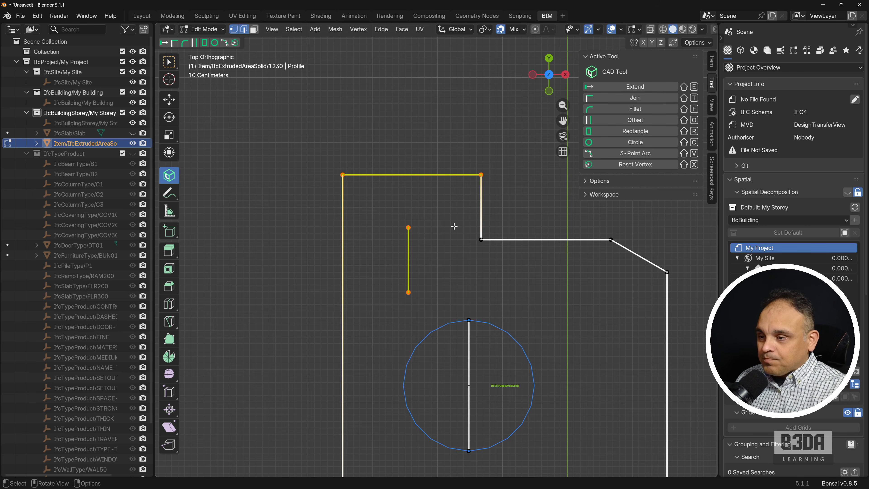
# Duplicate the short vertical line twice outside the slab, offsetting the first copy about 3.51 m left and the second 1.31 m right and 0.69 m up
pyautogui.click(432, 253)
pyautogui.moveTo(401, 220); pyautogui.dragTo(431, 299)
pyautogui.scroll(-1, 425, 296)
pyautogui.keyDown('shift'); pyautogui.moveTo(441, 271); pyautogui.dragTo(504, 272, button='middle'); pyautogui.keyUp('shift')
pyautogui.hotkey('shift', 'd')
pyautogui.click(302, 277)
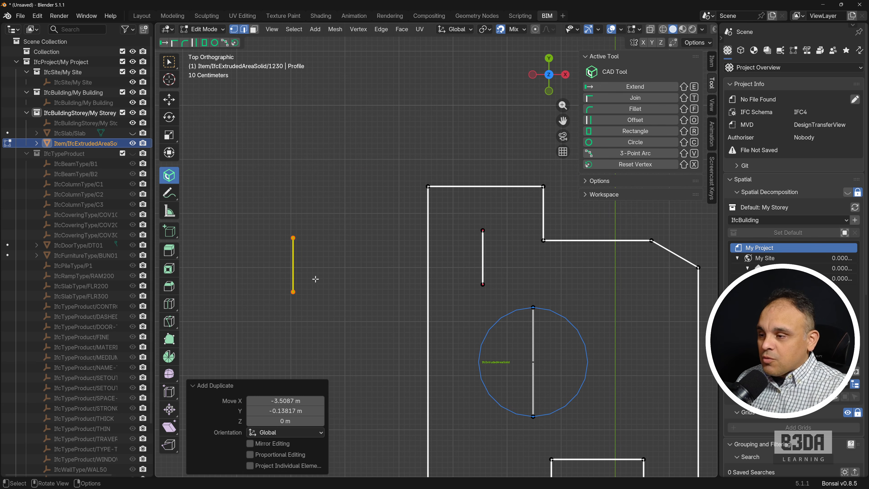
pyautogui.hotkey('shift', 'd')
pyautogui.click(414, 257)
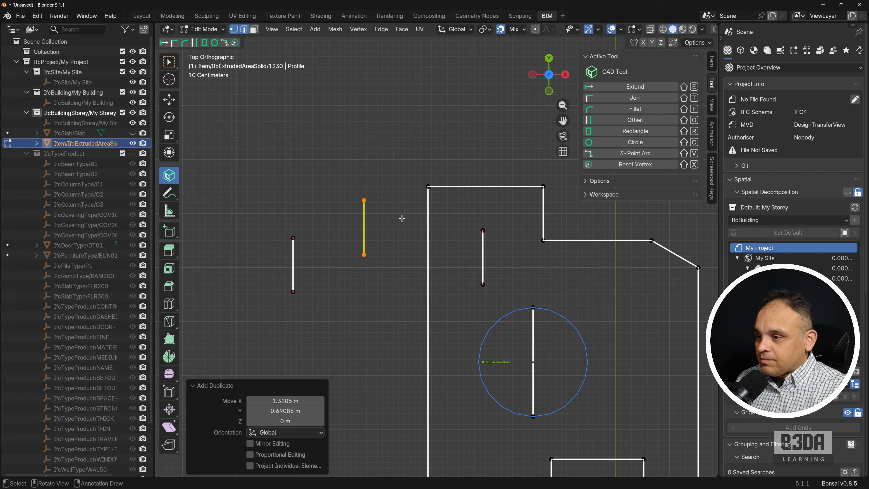
pyautogui.press('e')
pyautogui.press('z')
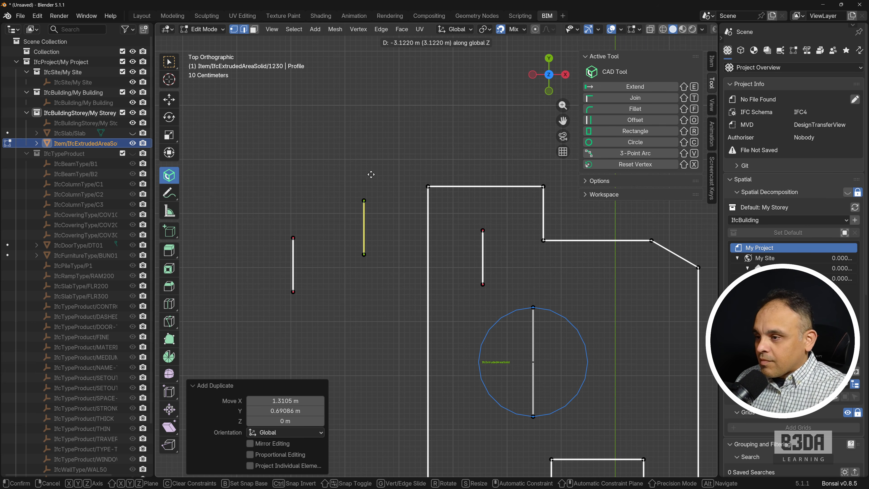
pyautogui.click(357, 199)
# Duplicate the slab outline's top edge and place the copy about 3.92 m left and 0.16 m up, outside the slab
pyautogui.click(459, 186)
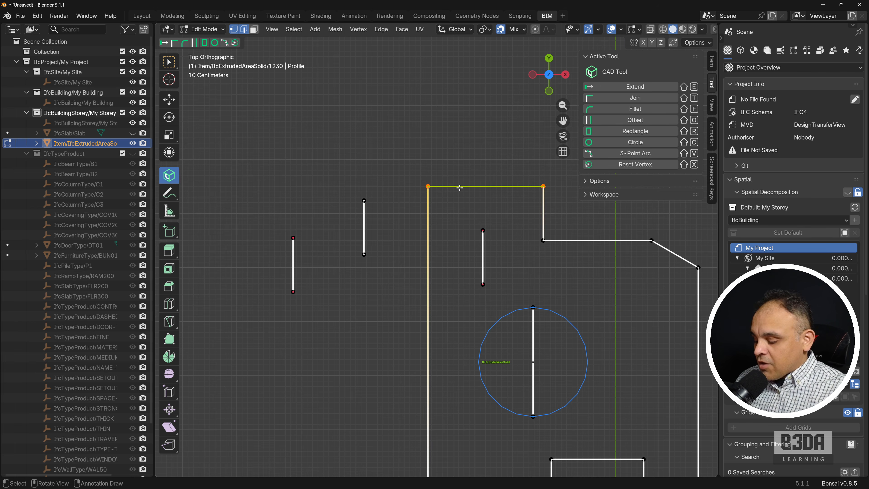
pyautogui.hotkey('shift', 'd')
pyautogui.click(328, 225)
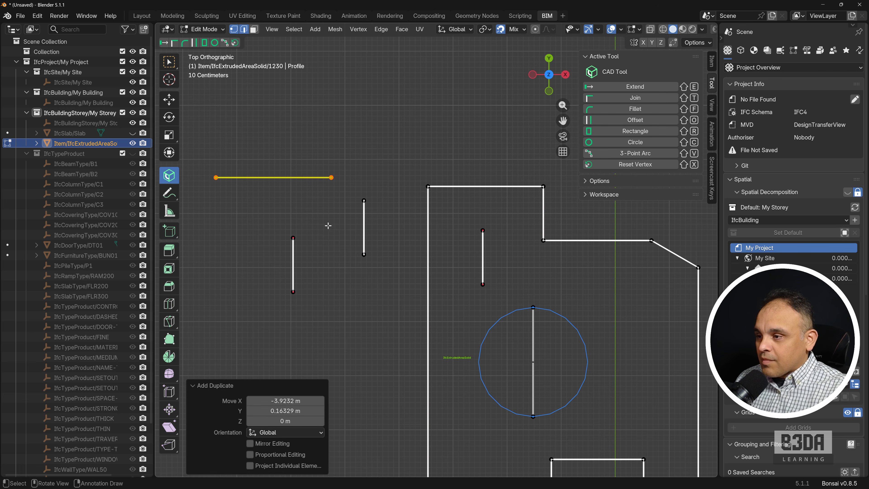
# Join the copied horizontal edge with the nearest copied vertical line so they meet at a corner
pyautogui.keyDown('shift'); pyautogui.click(364, 213); pyautogui.keyUp('shift')
pyautogui.hotkey('ctrl', 'z')
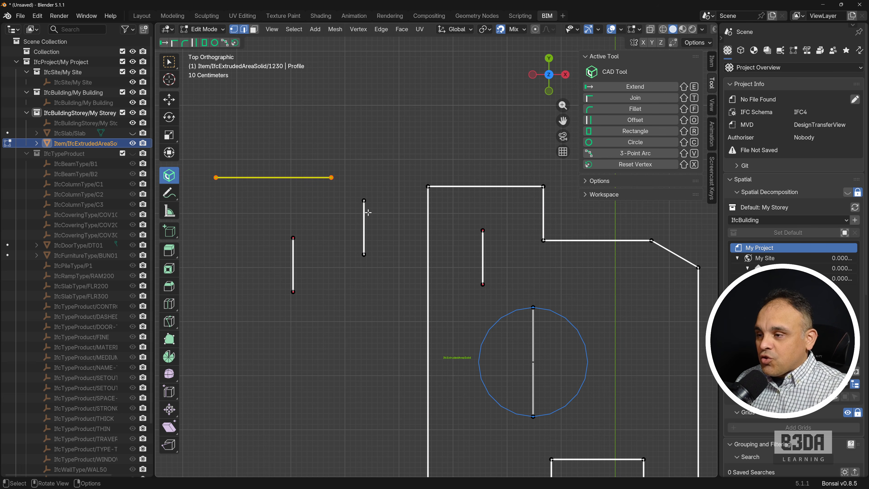
pyautogui.keyDown('shift'); pyautogui.click(365, 213); pyautogui.keyUp('shift')
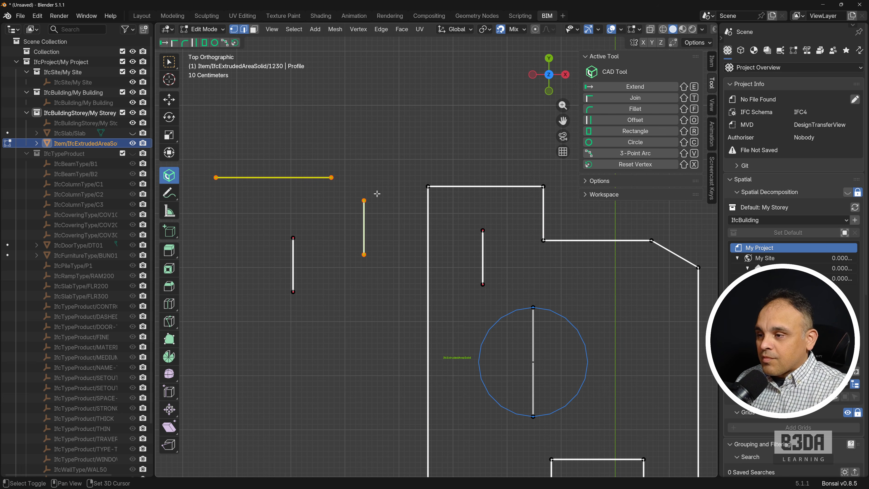
pyautogui.click(651, 97)
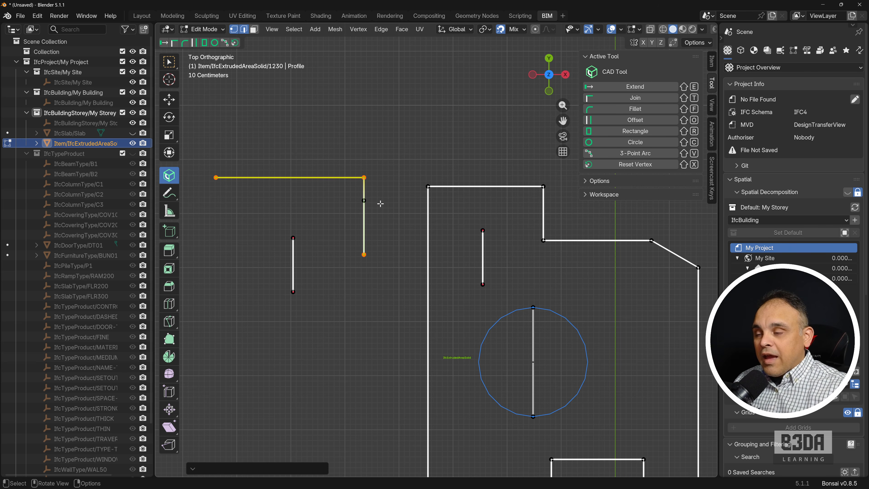
# Delete the joined corner lines and the spare vertical line outside the slab outline
pyautogui.keyDown('shift'); pyautogui.moveTo(380, 204); pyautogui.dragTo(409, 215, button='middle'); pyautogui.keyUp('shift')
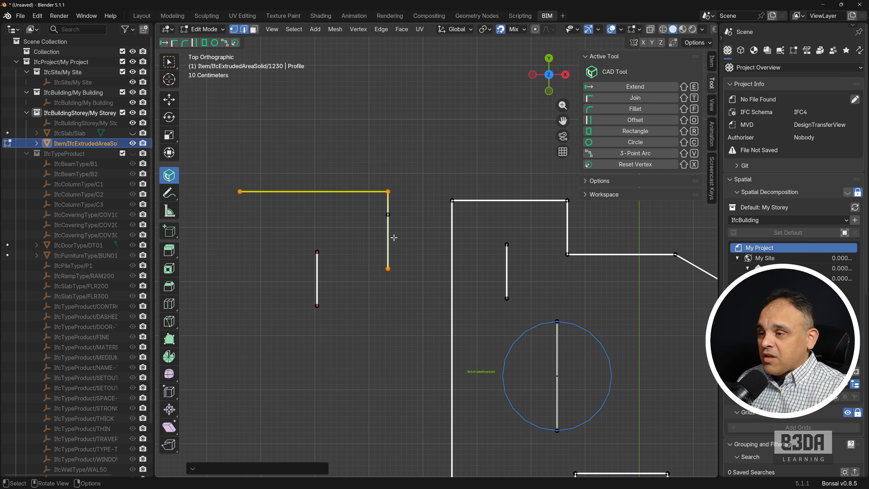
pyautogui.moveTo(228, 173); pyautogui.dragTo(418, 343)
pyautogui.press('x')
pyautogui.click(418, 343)
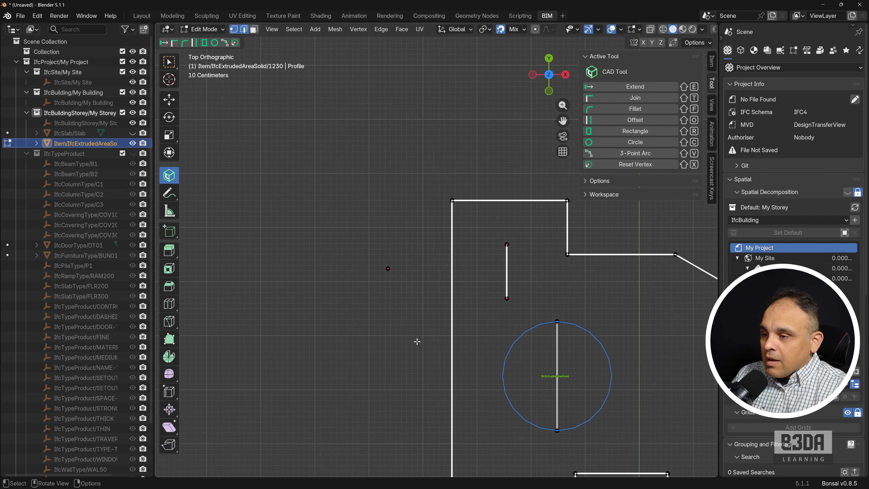
# Subdivide the slab outline's top edge with one cut between its two end vertices
pyautogui.scroll(-1, 410, 248)
pyautogui.scroll(-1, 419, 262)
pyautogui.keyDown('shift'); pyautogui.moveTo(426, 273); pyautogui.dragTo(340, 299, button='middle'); pyautogui.keyUp('shift')
pyautogui.scroll(3, 407, 241)
pyautogui.keyDown('shift'); pyautogui.moveTo(406, 241); pyautogui.dragTo(419, 225, button='middle'); pyautogui.keyUp('shift')
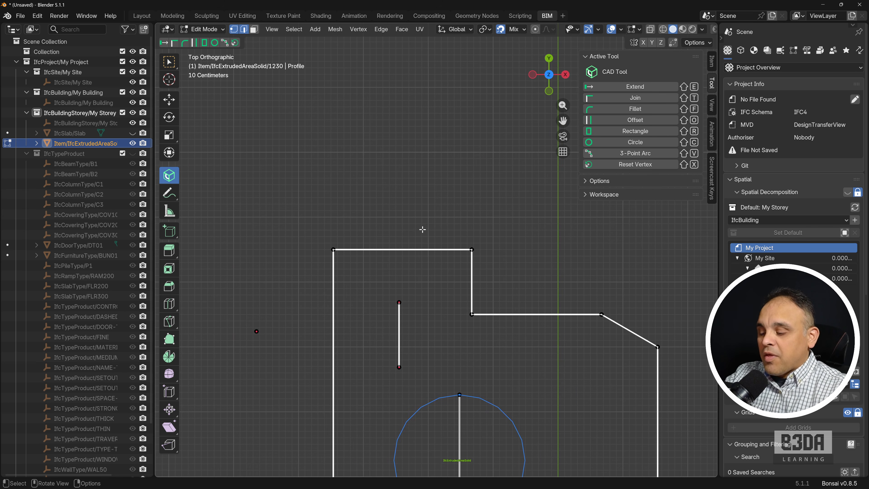
pyautogui.moveTo(352, 195)
pyautogui.mouseDown()
pyautogui.moveTo(443, 189)
pyautogui.moveTo(468, 250)
pyautogui.mouseUp()
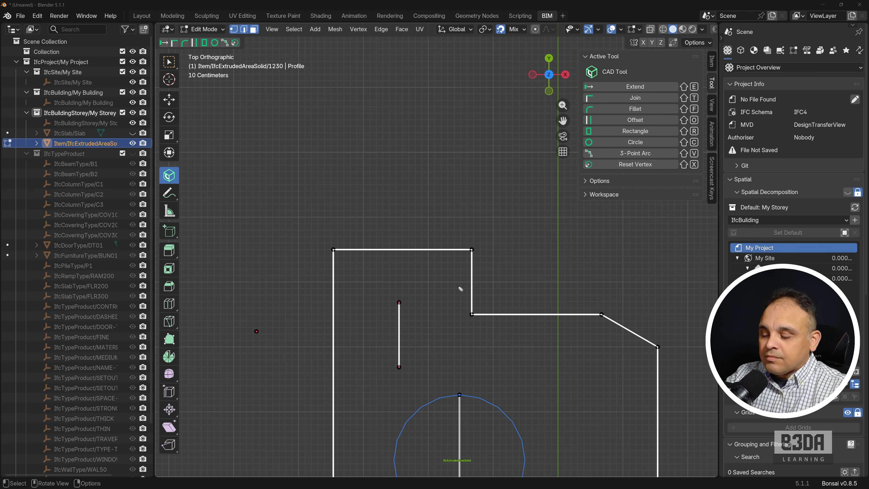
pyautogui.click(340, 246)
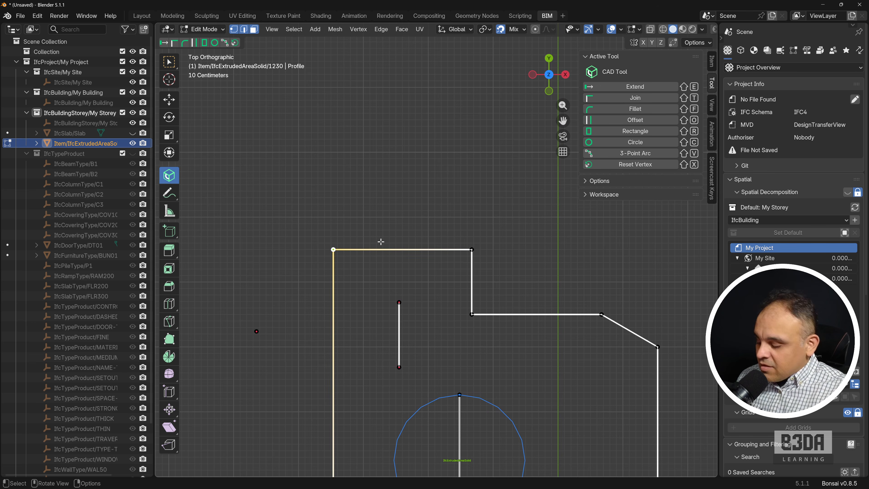
pyautogui.keyDown('shift'); pyautogui.click(472, 249); pyautogui.keyUp('shift')
pyautogui.rightClick(403, 162)
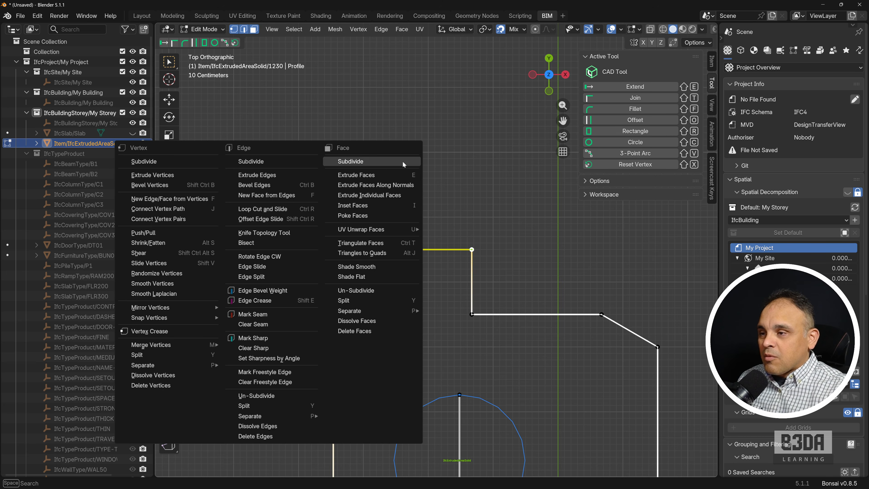
pyautogui.click(403, 163)
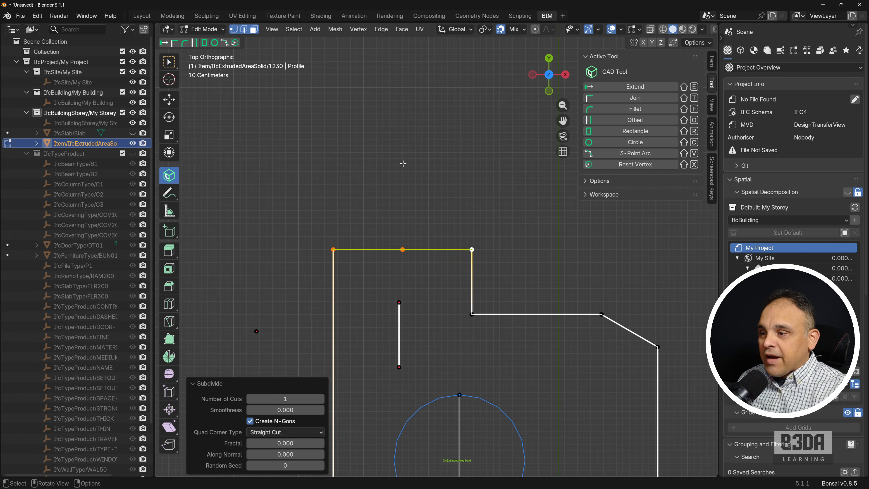
# Move the top edge's new midpoint about 0.05 m left and 0.79 m up to form a peak
pyautogui.click(394, 164)
pyautogui.click(403, 248)
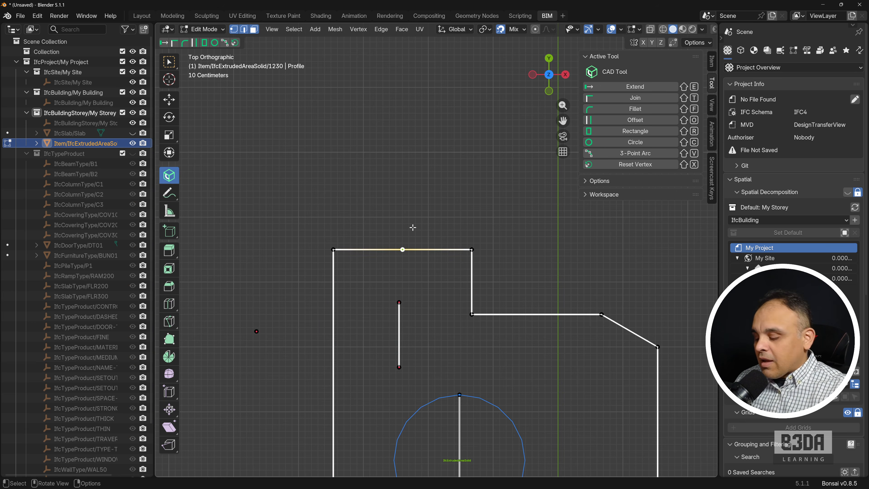
pyautogui.press('g')
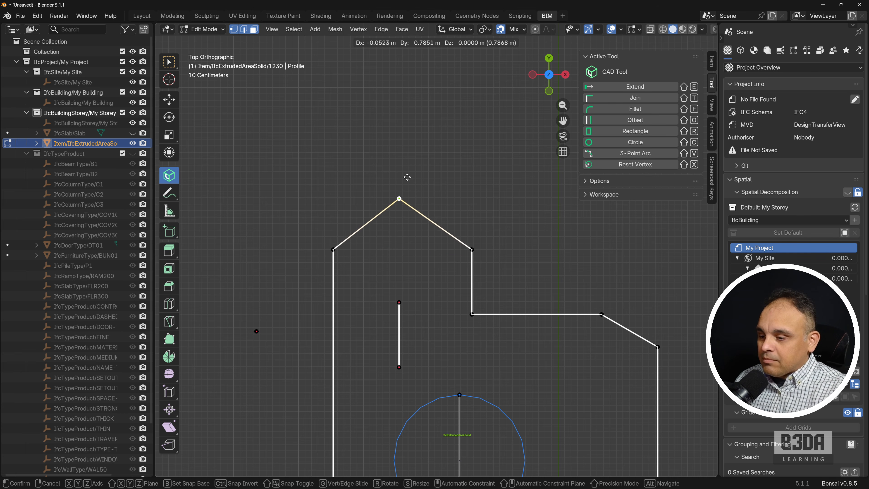
pyautogui.click(407, 178)
# Turn the peak and its two neighbouring corner vertices into a 3-point arc
pyautogui.keyDown('shift'); pyautogui.click(334, 250); pyautogui.keyUp('shift')
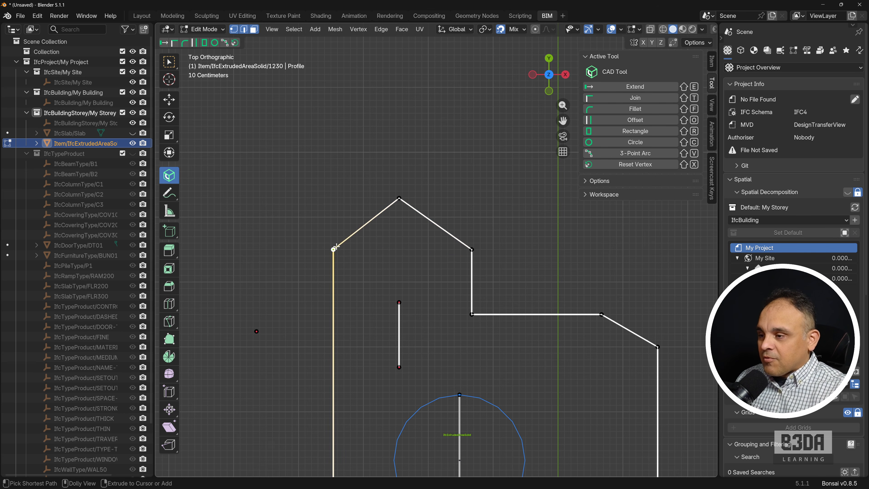
pyautogui.keyDown('shift'); pyautogui.click(471, 250); pyautogui.keyUp('shift')
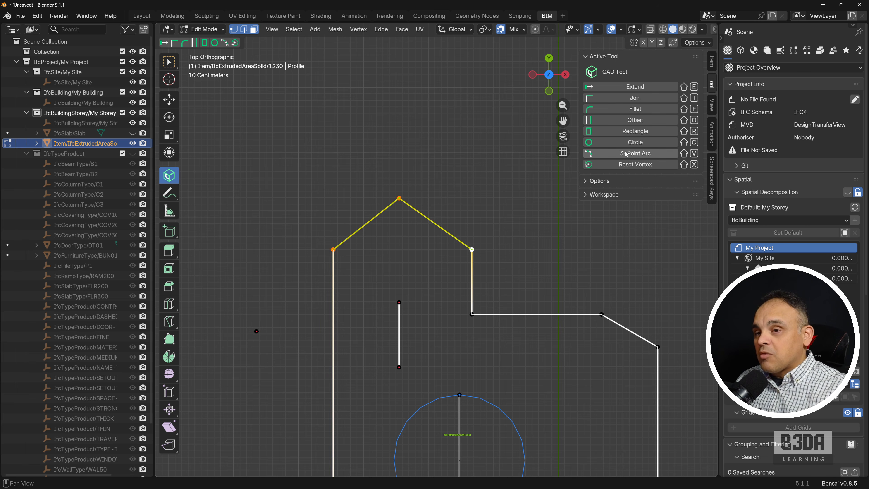
pyautogui.click(640, 153)
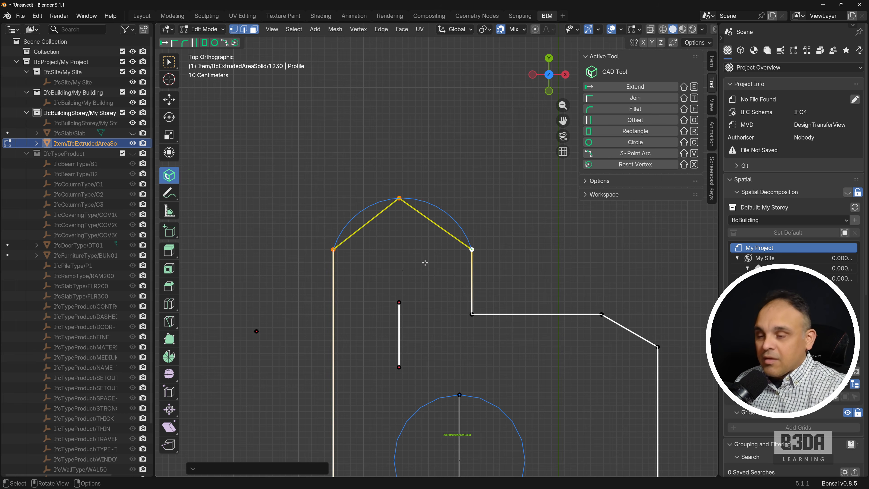
# Try to apply the edited profile, discard its edits and reopen the slab profile for editing
pyautogui.press('Tab')
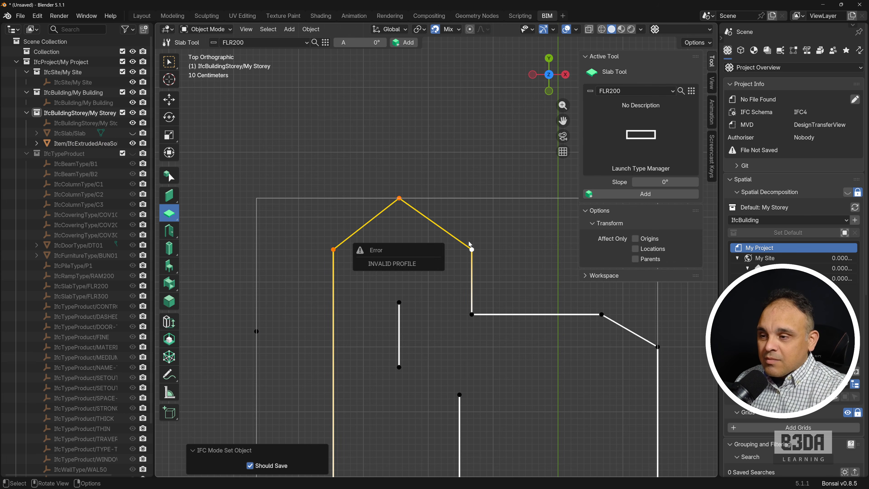
pyautogui.scroll(-2, 291, 303)
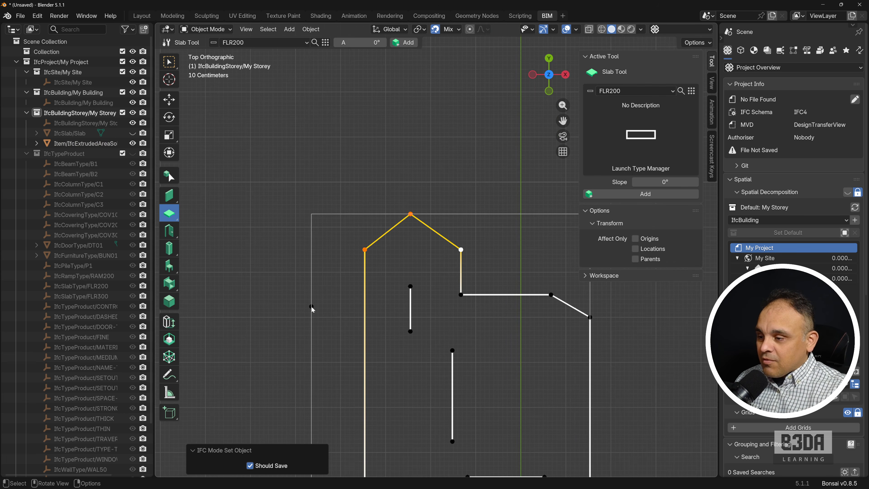
pyautogui.press('Escape')
pyautogui.press('Tab')
pyautogui.press('Tab')
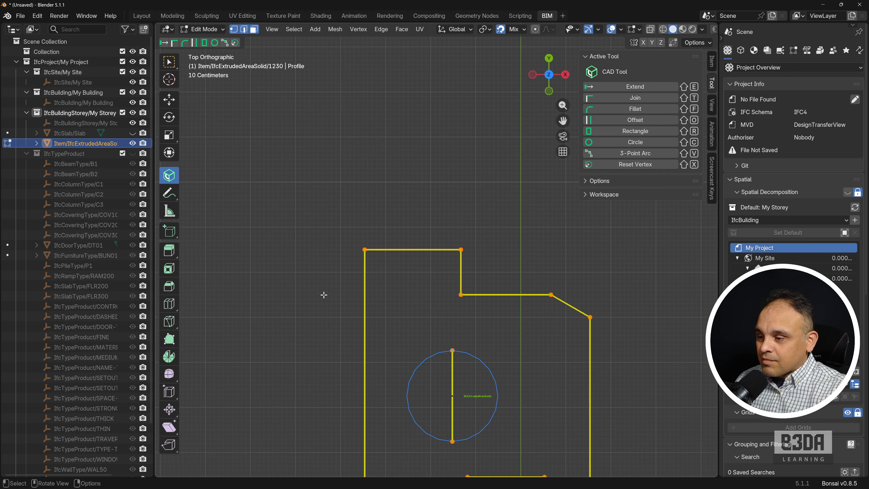
# Subdivide the slab outline's top edge and move the new midpoint about 0.03 m right and 0.90 m up
pyautogui.click(413, 252)
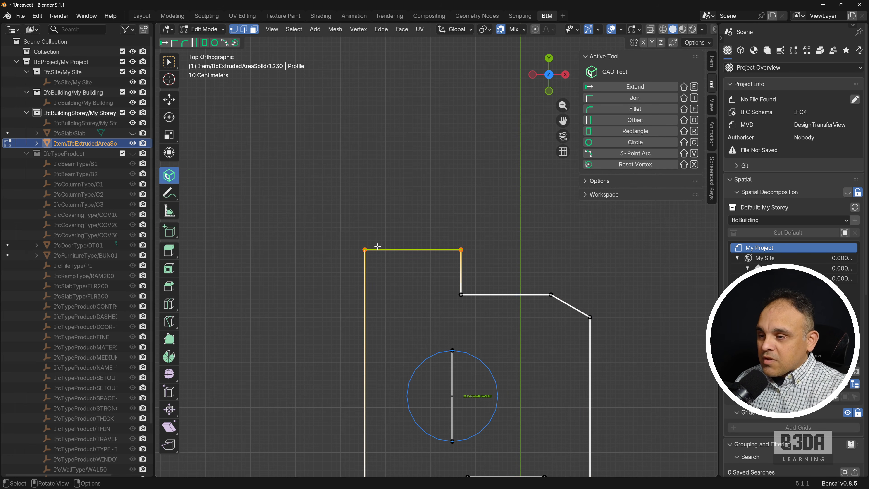
pyautogui.rightClick(407, 242)
pyautogui.click(455, 205)
pyautogui.click(422, 243)
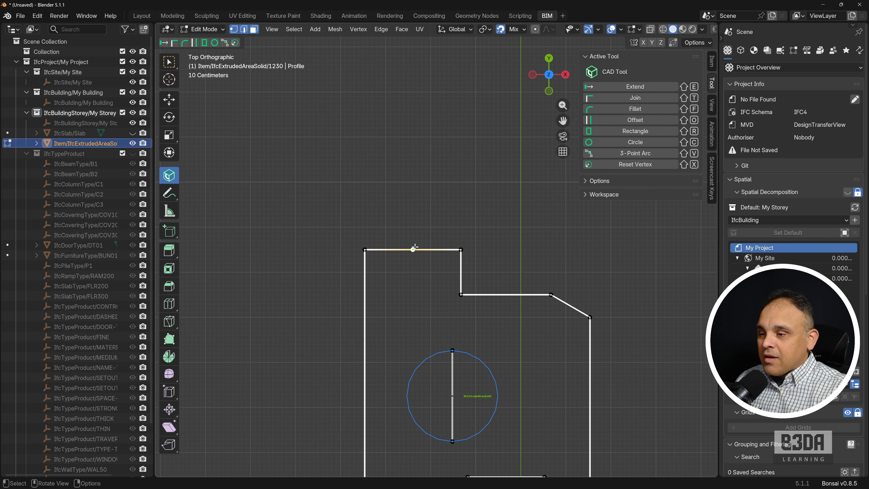
pyautogui.press('g')
pyautogui.click(424, 202)
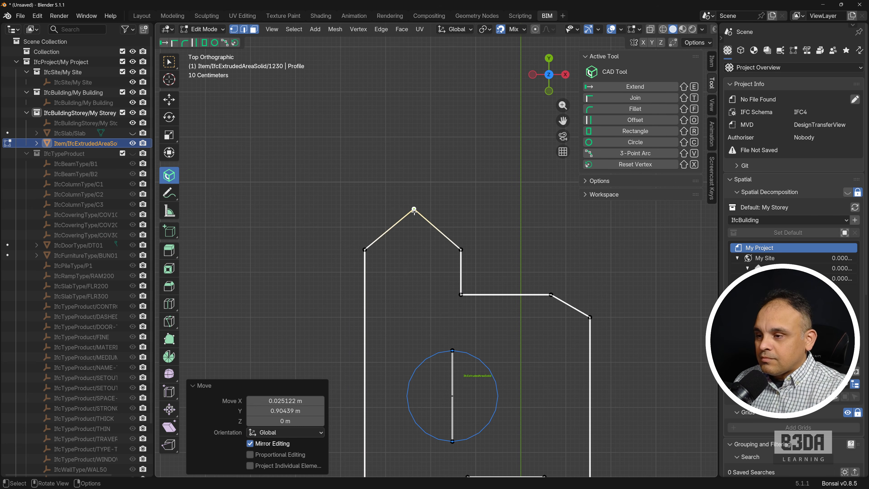
# Create a 3-point arc through the two top corners and the raised midpoint, and apply the profile to the slab
pyautogui.click(367, 252)
pyautogui.keyDown('shift'); pyautogui.click(414, 210); pyautogui.keyUp('shift')
pyautogui.keyDown('shift'); pyautogui.click(461, 250); pyautogui.keyUp('shift')
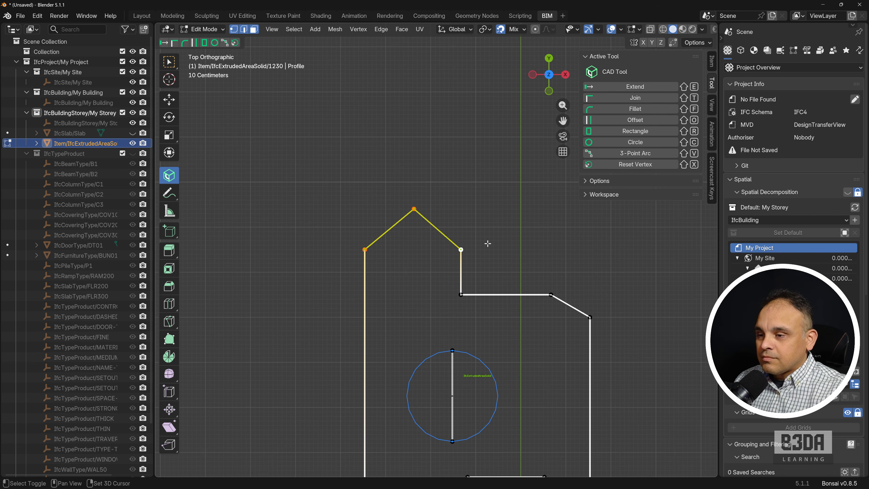
pyautogui.click(641, 153)
pyautogui.press('Tab')
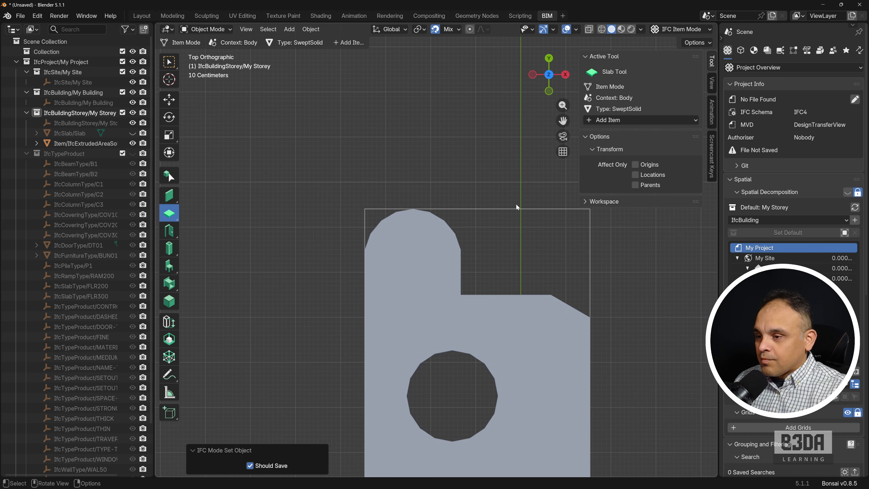
# Inspect the slab's rounded end in 3D and reopen the profile for editing in top view
pyautogui.moveTo(389, 344); pyautogui.dragTo(424, 296, button='middle')
pyautogui.press('Tab')
pyautogui.press('Tab')
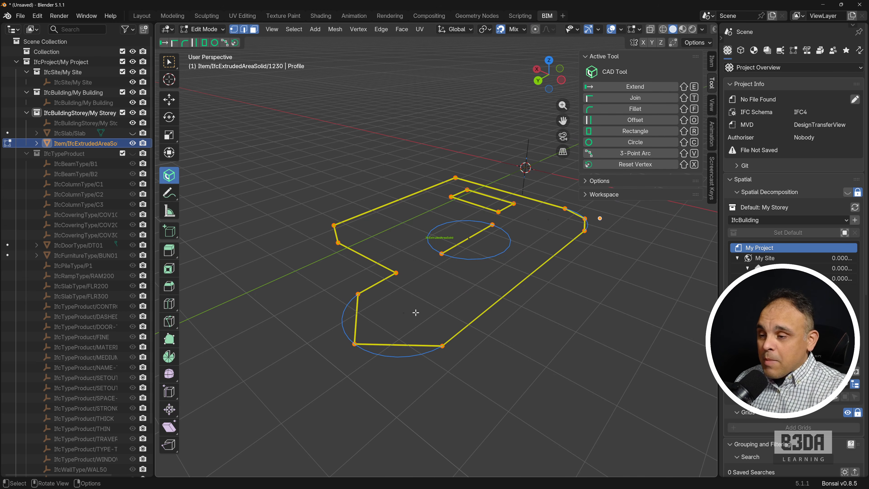
pyautogui.press('KP_7')
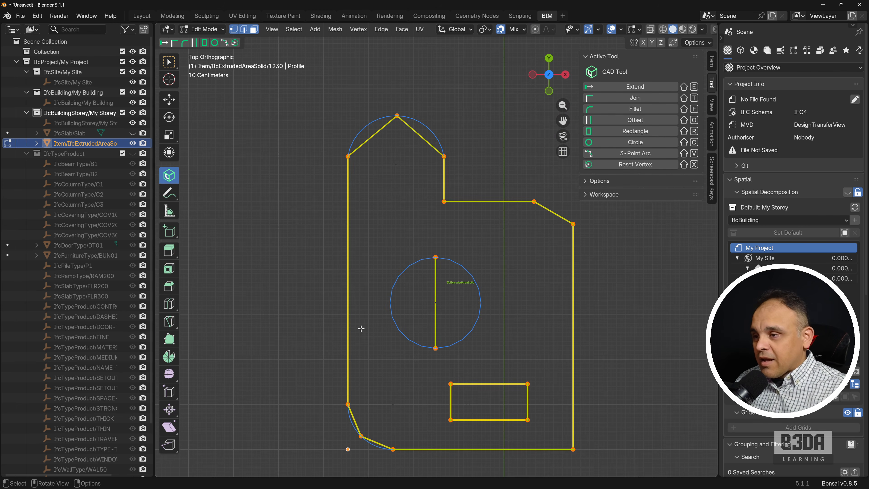
# Reset the three vertices of the slab's top arc to straight corners and apply the profile
pyautogui.click(397, 116)
pyautogui.keyDown('shift'); pyautogui.click(351, 154); pyautogui.keyUp('shift')
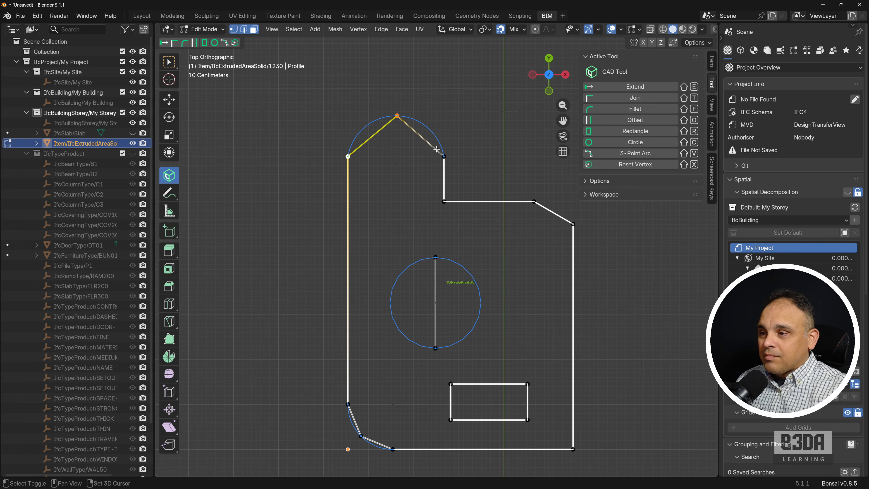
pyautogui.keyDown('shift'); pyautogui.click(443, 156); pyautogui.keyUp('shift')
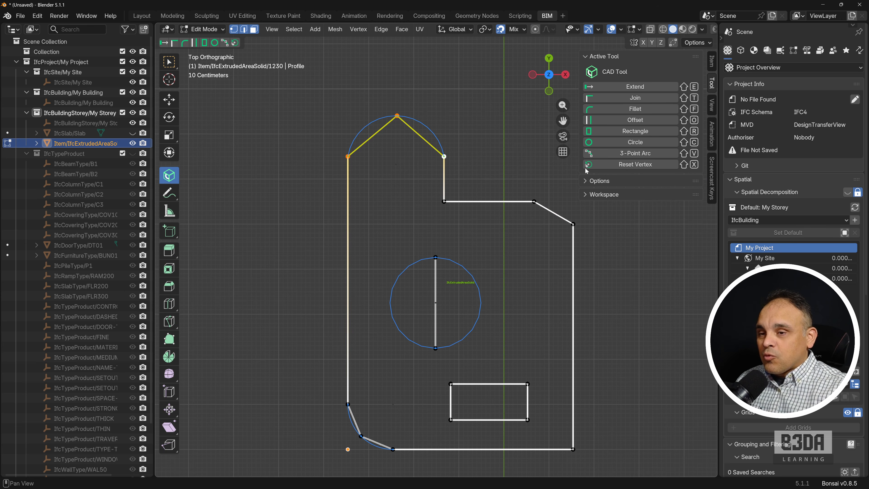
pyautogui.click(631, 165)
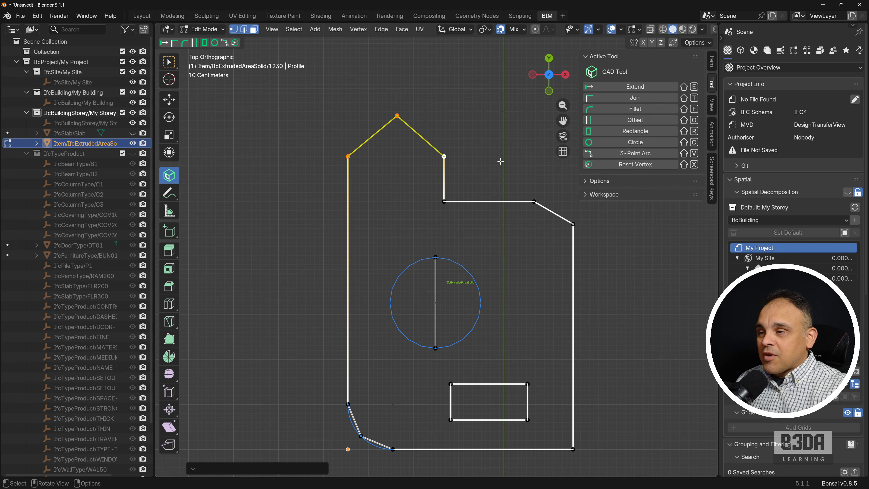
pyautogui.press('Tab')
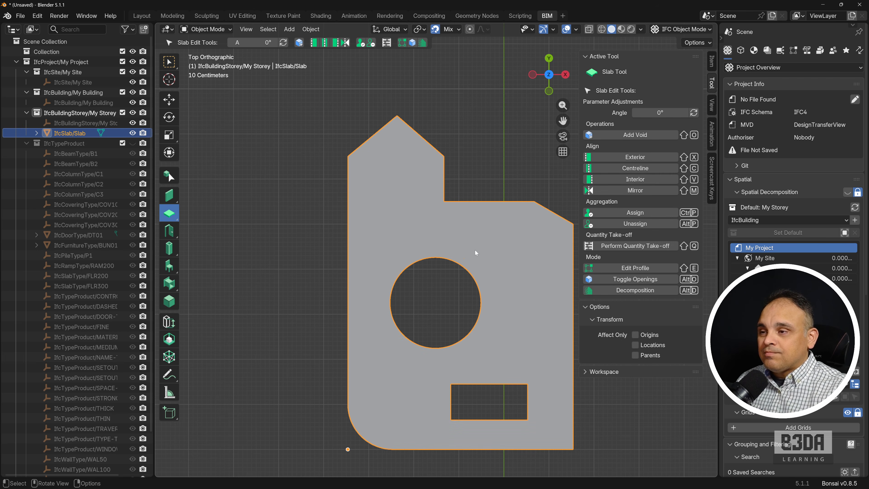
# Reopen the slab profile, offset its stepped right-hand edges inward and increase the offset distance beyond 0.1 m
pyautogui.press('Tab')
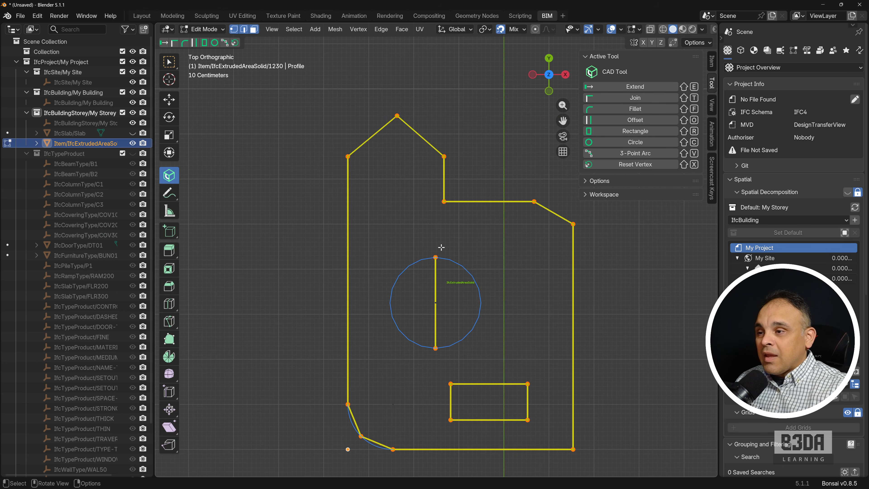
pyautogui.scroll(-2, 459, 171)
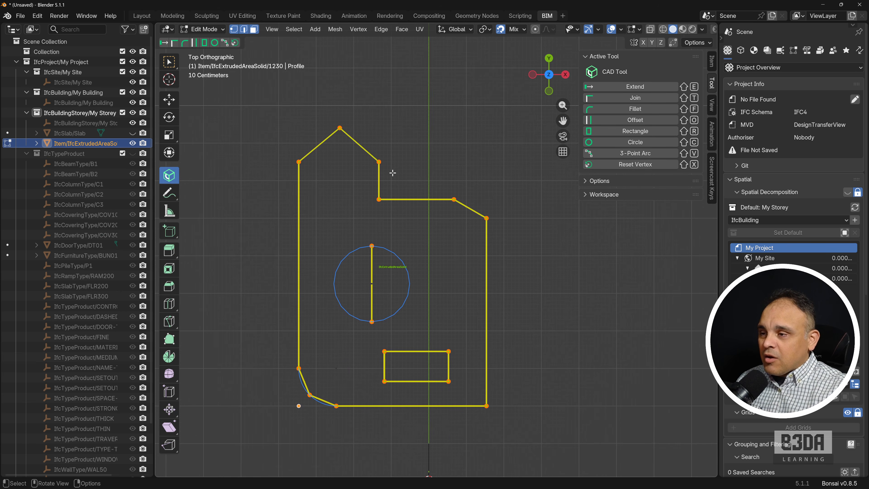
pyautogui.moveTo(393, 173); pyautogui.dragTo(371, 207)
pyautogui.keyDown('shift'); pyautogui.moveTo(495, 201); pyautogui.dragTo(480, 232); pyautogui.keyUp('shift')
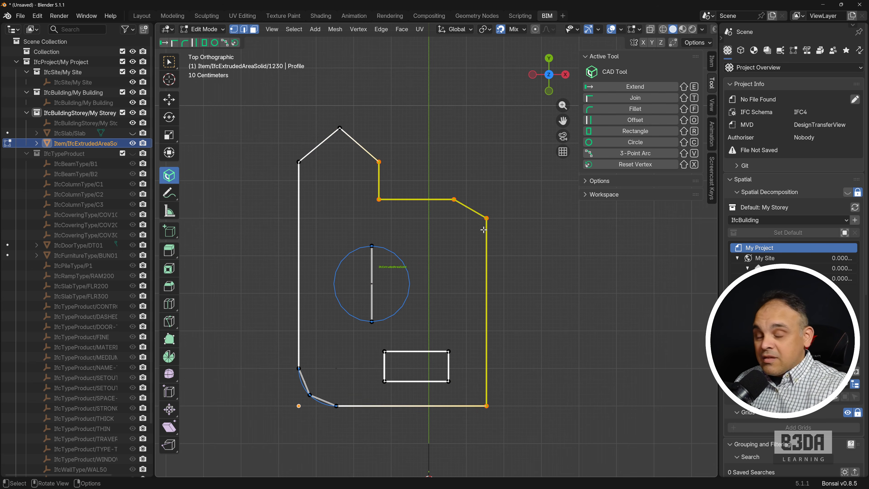
pyautogui.click(652, 119)
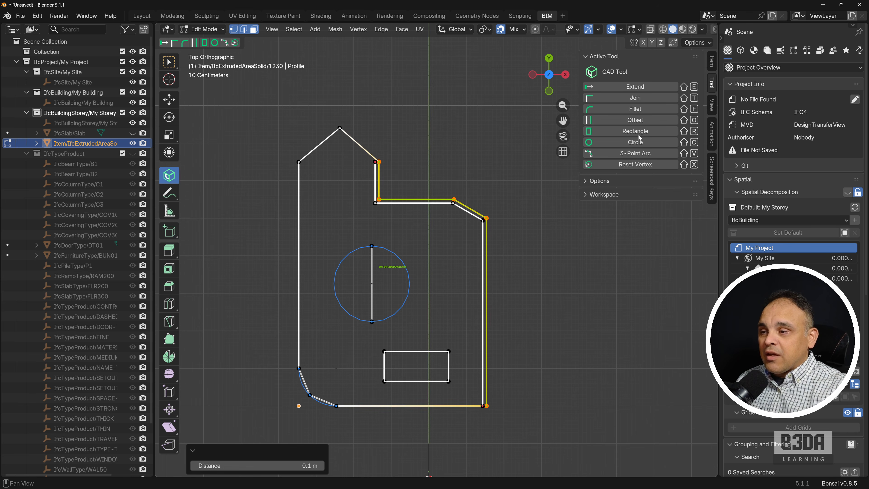
pyautogui.moveTo(282, 465); pyautogui.dragTo(306, 465)
# Delete all vertices of the offset line inside the slab outline and apply the profile
pyautogui.click(374, 212)
pyautogui.keyDown('shift'); pyautogui.click(367, 197); pyautogui.keyUp('shift')
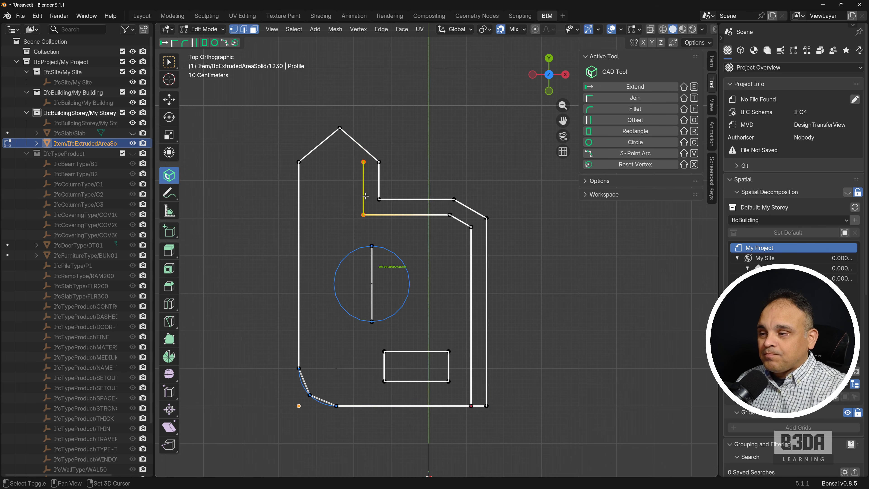
pyautogui.keyDown('shift'); pyautogui.click(457, 223); pyautogui.keyUp('shift')
pyautogui.keyDown('shift'); pyautogui.click(471, 363); pyautogui.keyUp('shift')
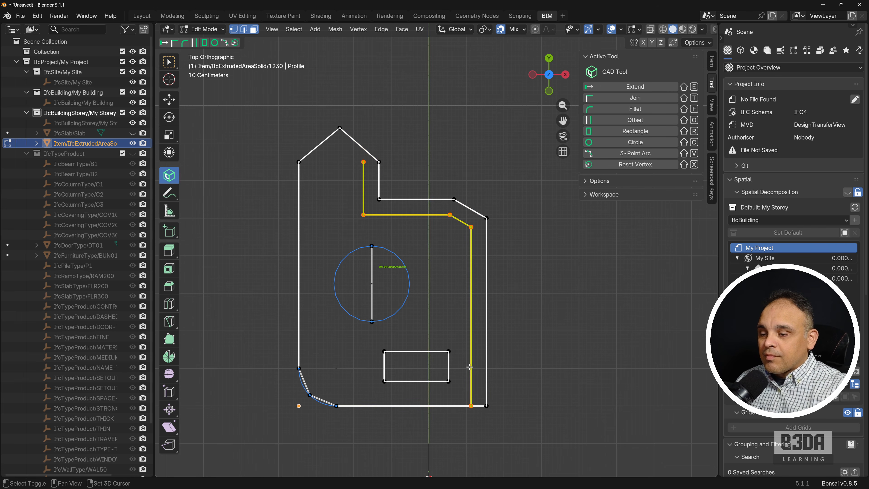
pyautogui.press('x')
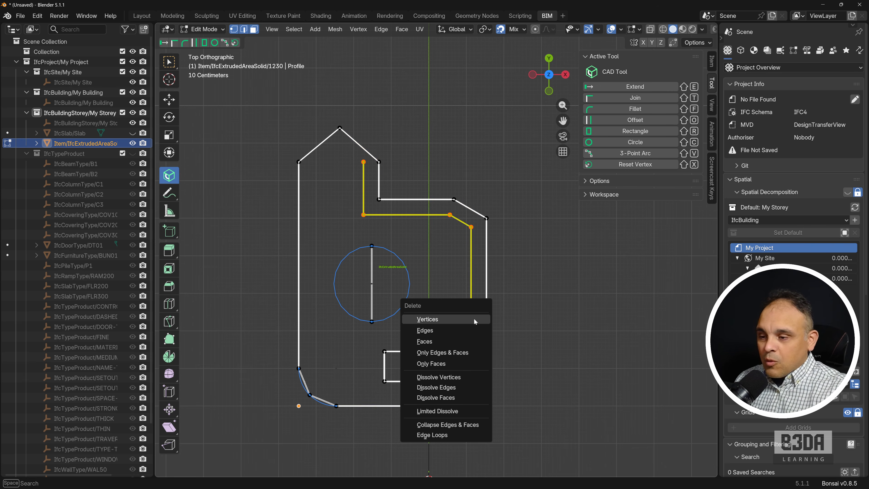
pyautogui.click(474, 318)
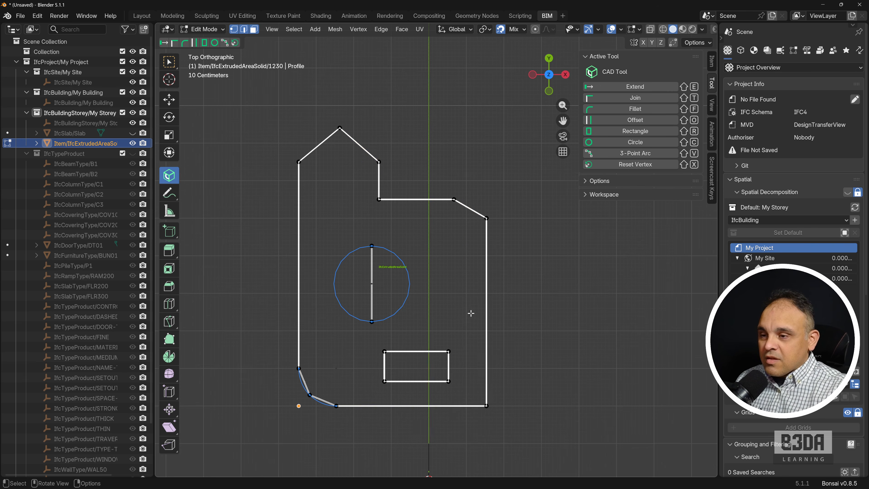
pyautogui.press('Tab')
pyautogui.press('Escape')
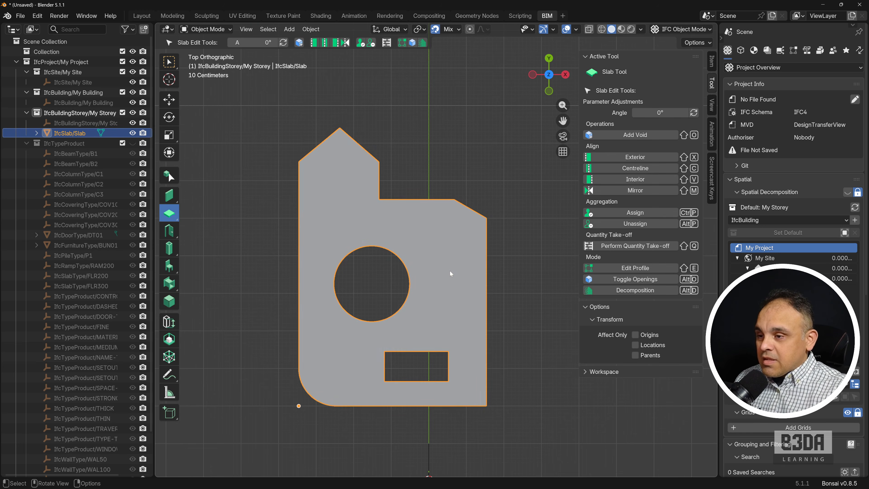
pyautogui.scroll(-1, 442, 270)
pyautogui.moveTo(429, 268); pyautogui.dragTo(398, 263, button='middle')
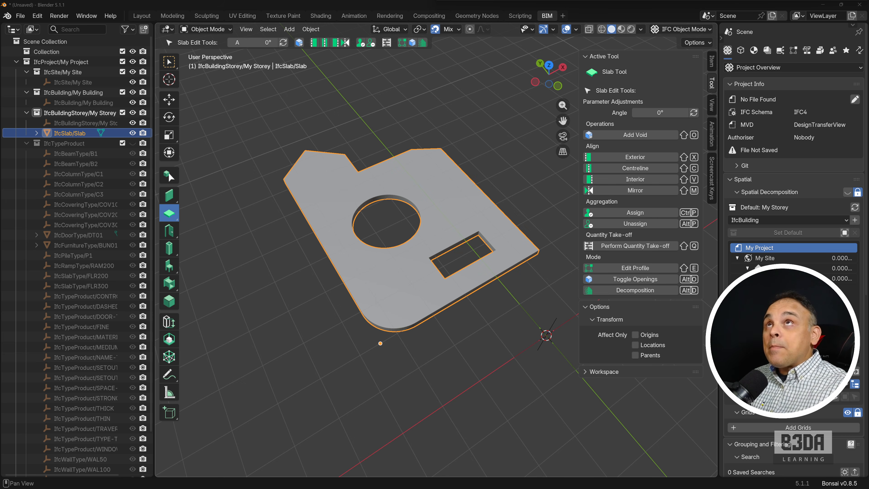
# Switch to the web browser and examine the two Udemy Blender course pages and the two B3DA Learning Blender 5.1 book pages
pyautogui.moveTo(614, 0); pyautogui.dragTo(684, 81)
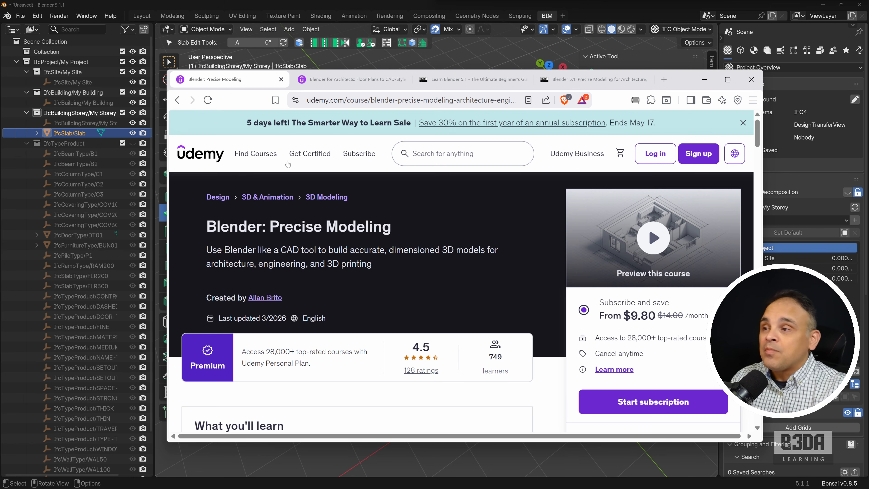
pyautogui.click(346, 83)
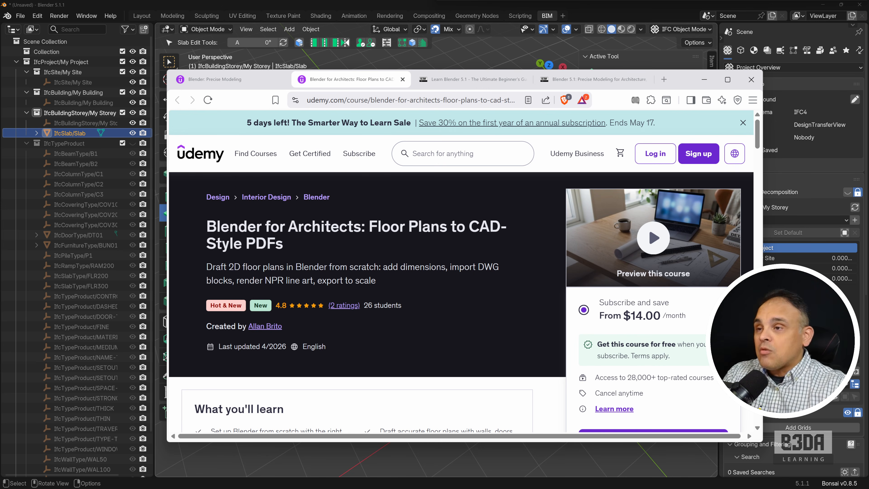
pyautogui.click(472, 79)
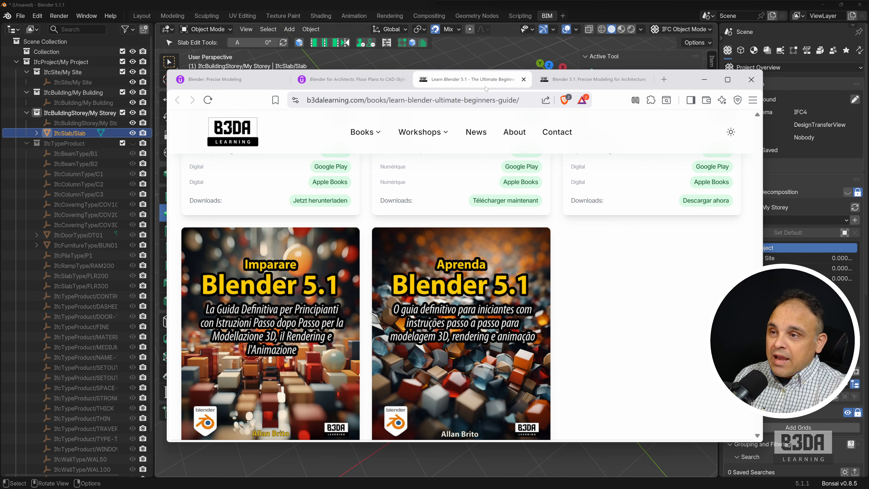
pyautogui.scroll(-10, 544, 206)
pyautogui.scroll(10, 562, 272)
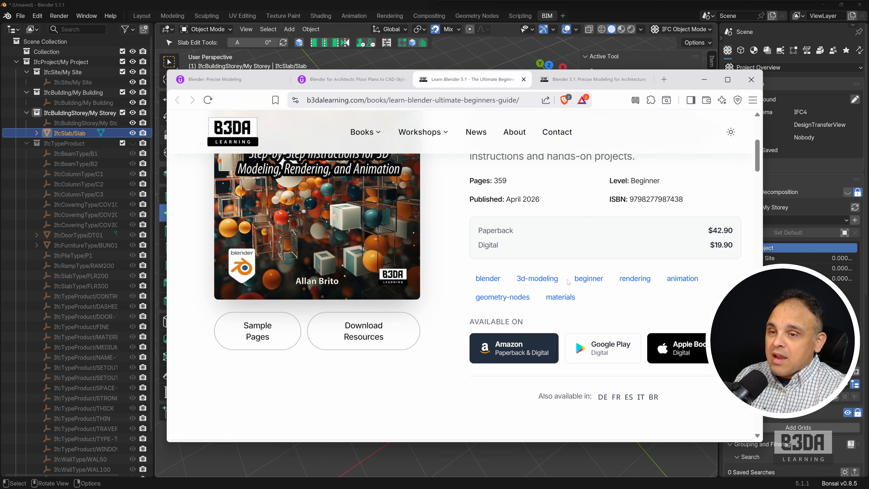
pyautogui.scroll(-10, 568, 289)
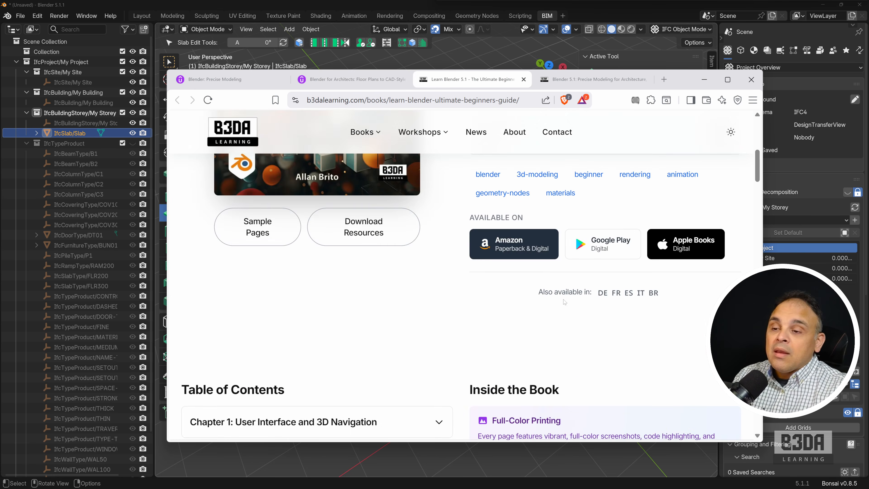
pyautogui.scroll(-8, 564, 302)
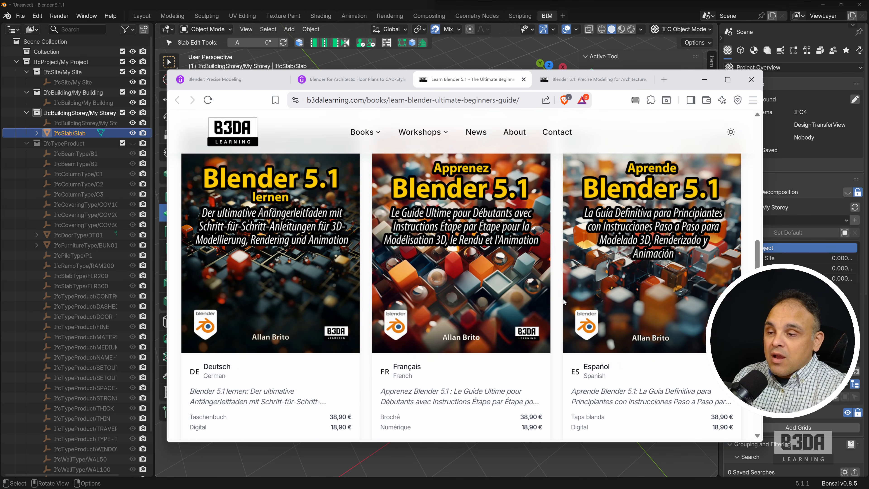
pyautogui.click(594, 82)
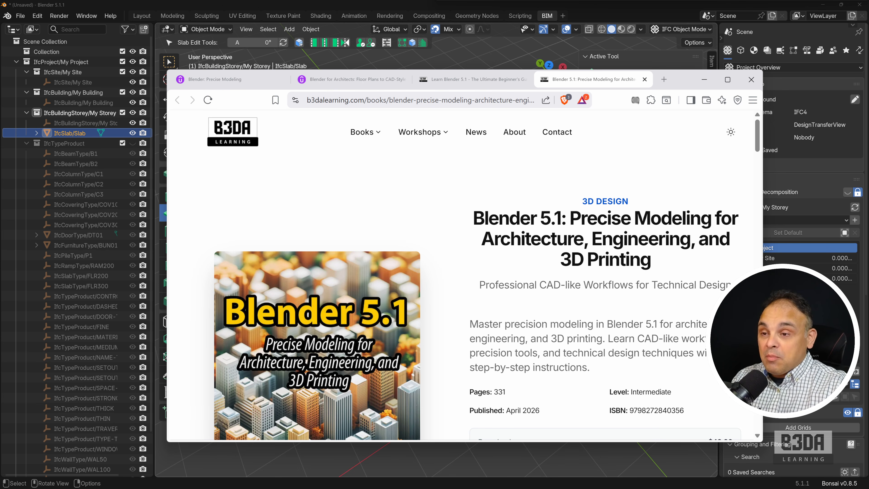
pyautogui.scroll(-8, 465, 272)
pyautogui.scroll(6, 465, 273)
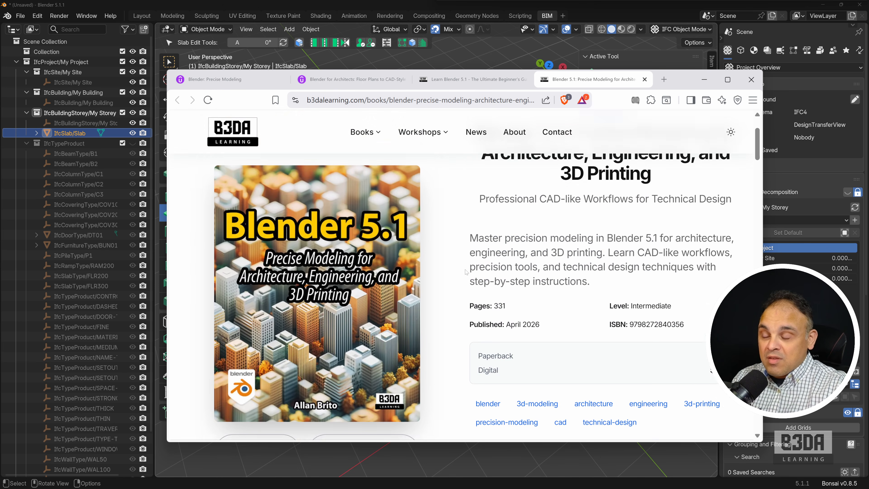
pyautogui.scroll(2, 465, 272)
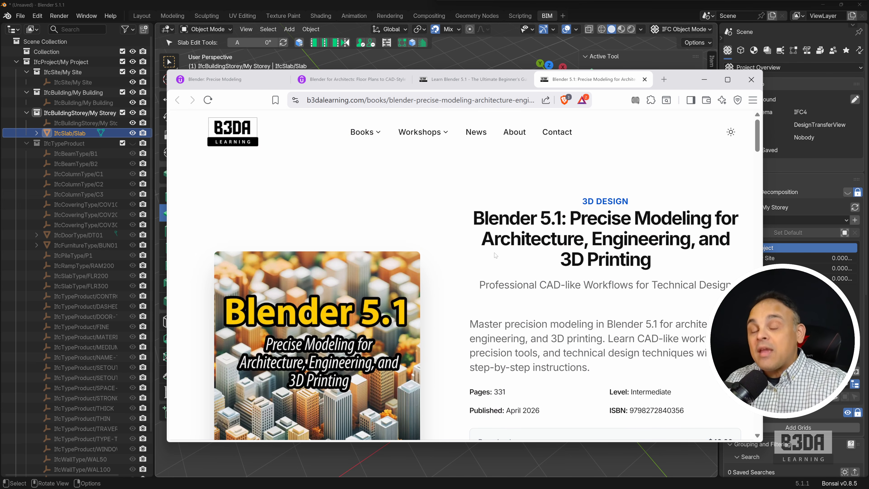